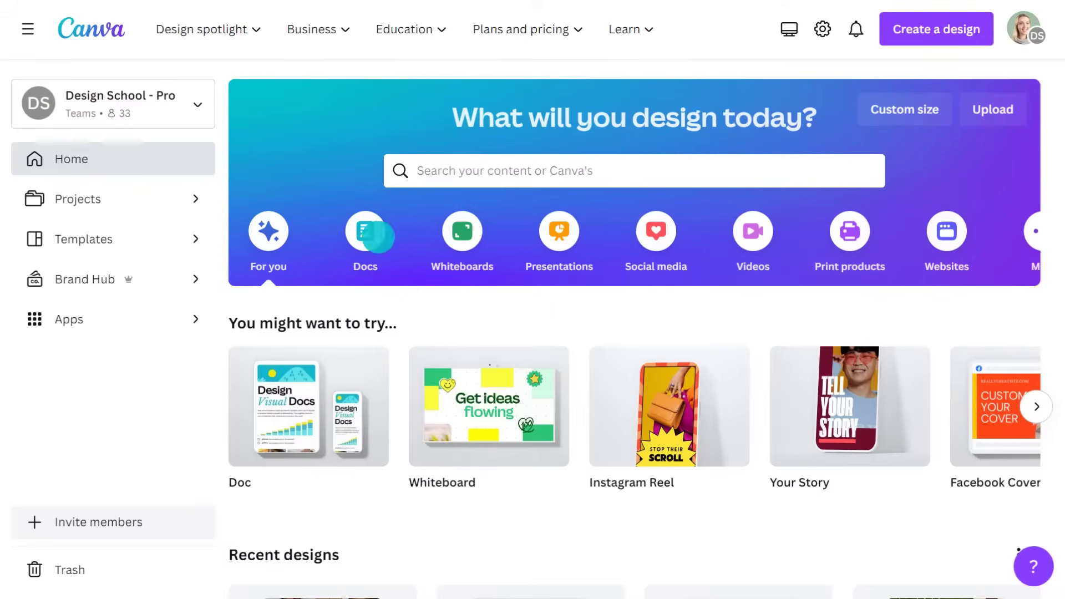
# Start a new Canva Doc and type the Pain points and Solutions paragraphs
pyautogui.click(366, 231)
pyautogui.click(311, 408)
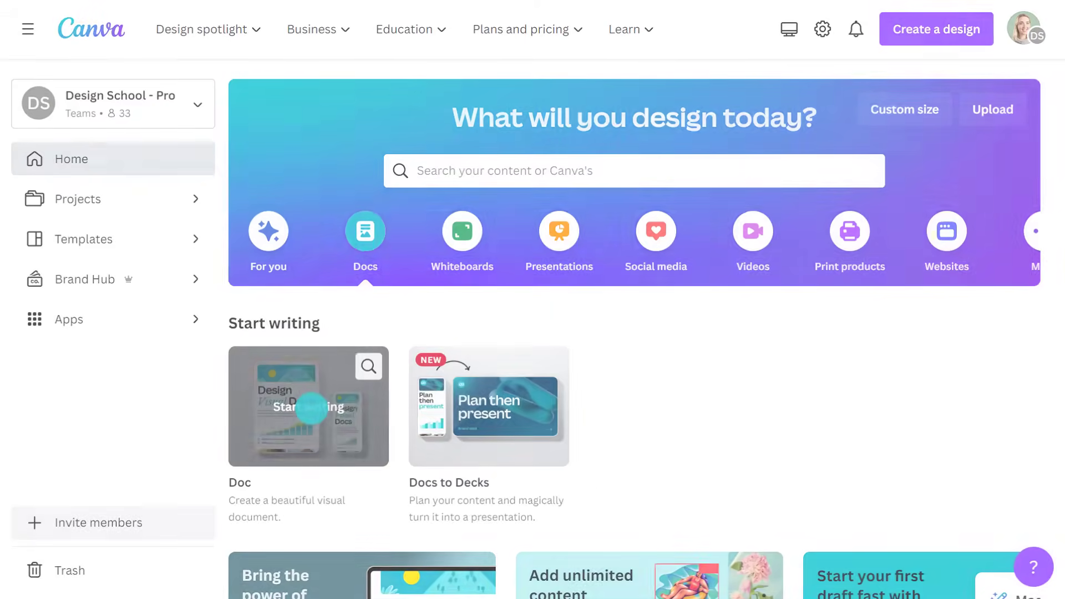
pyautogui.write('Pain points? ')
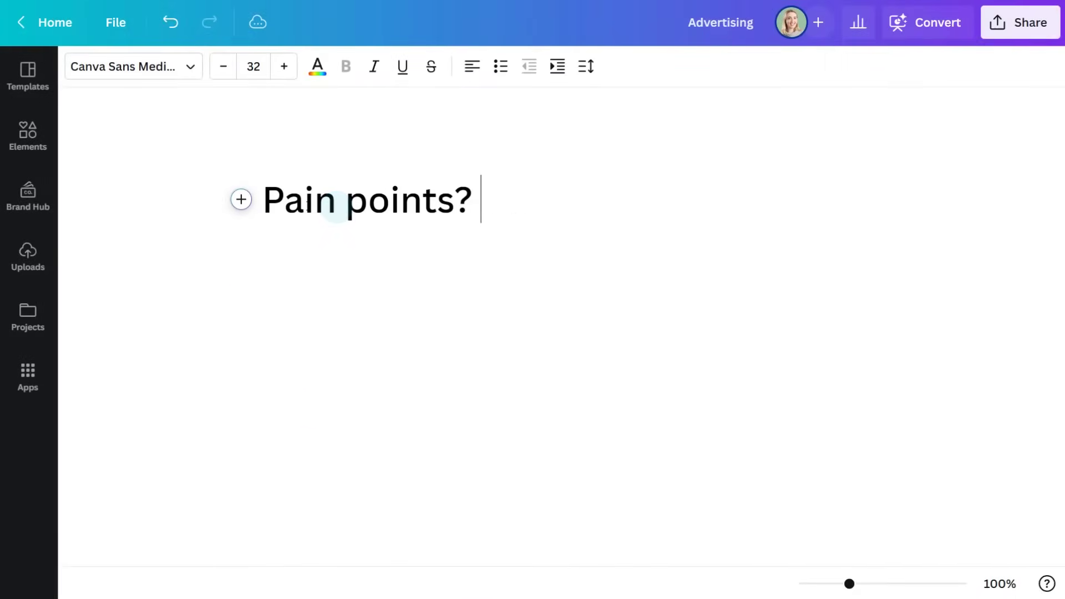
pyautogui.write('Budget constraints. Not feeling Spring ready. Being sick of winter. Confused about eco-friendly fashion. ')
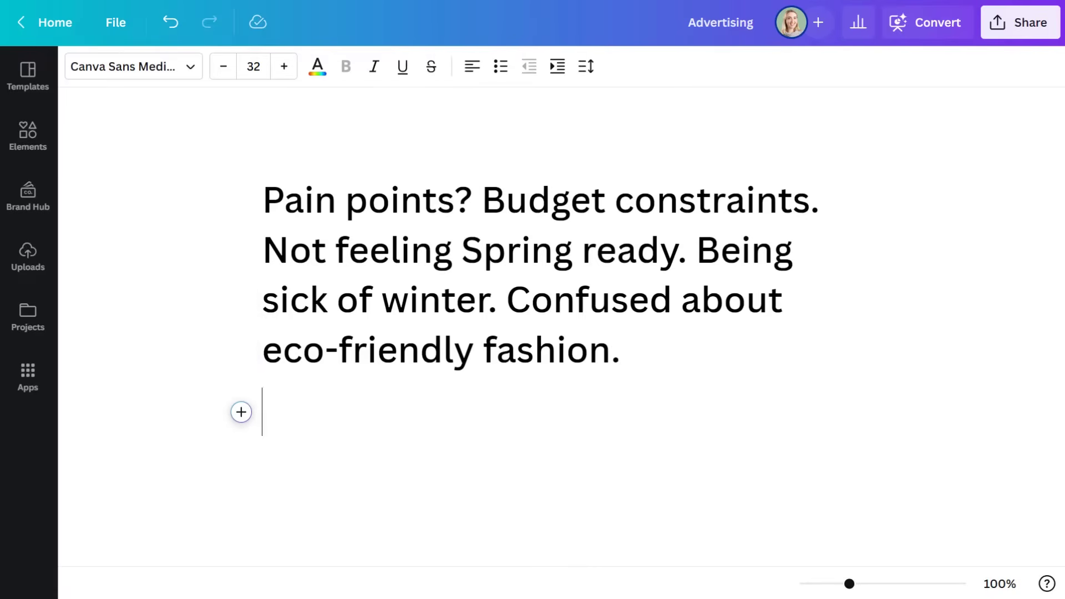
pyautogui.write('Solutions: Our clothes are affordable. We have st')
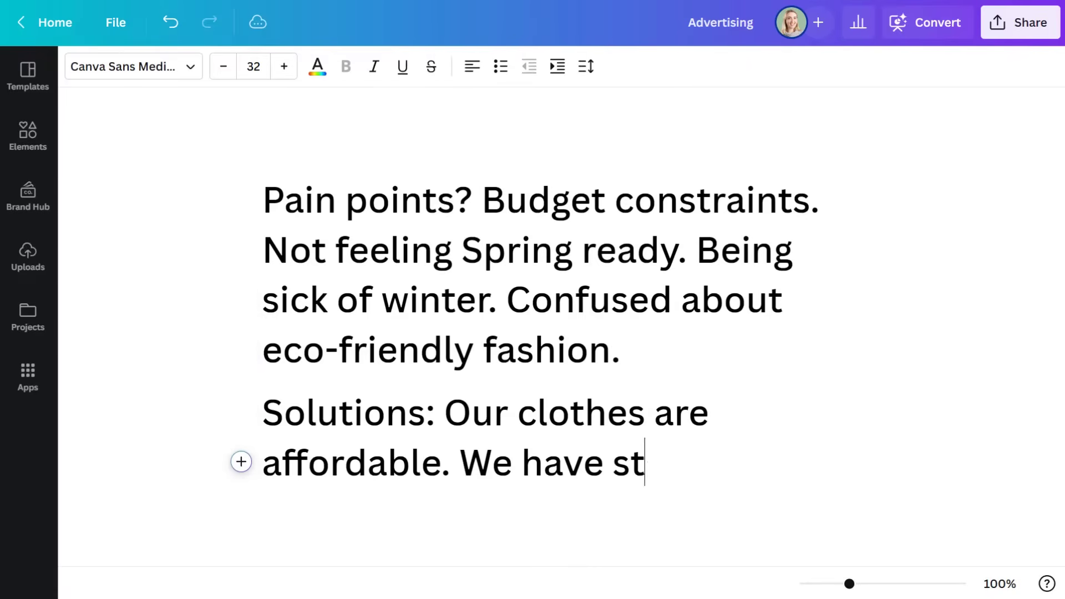
pyautogui.write('yles to fit any person. The new Spring collection is fun and fr')
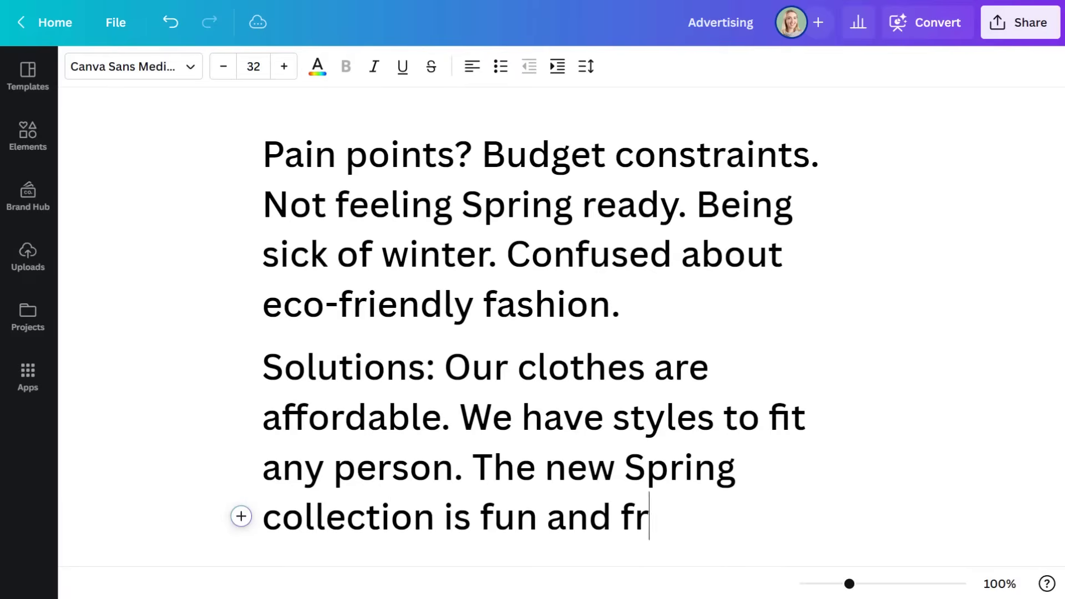
pyautogui.write('esh. All our lines are sustainable.')
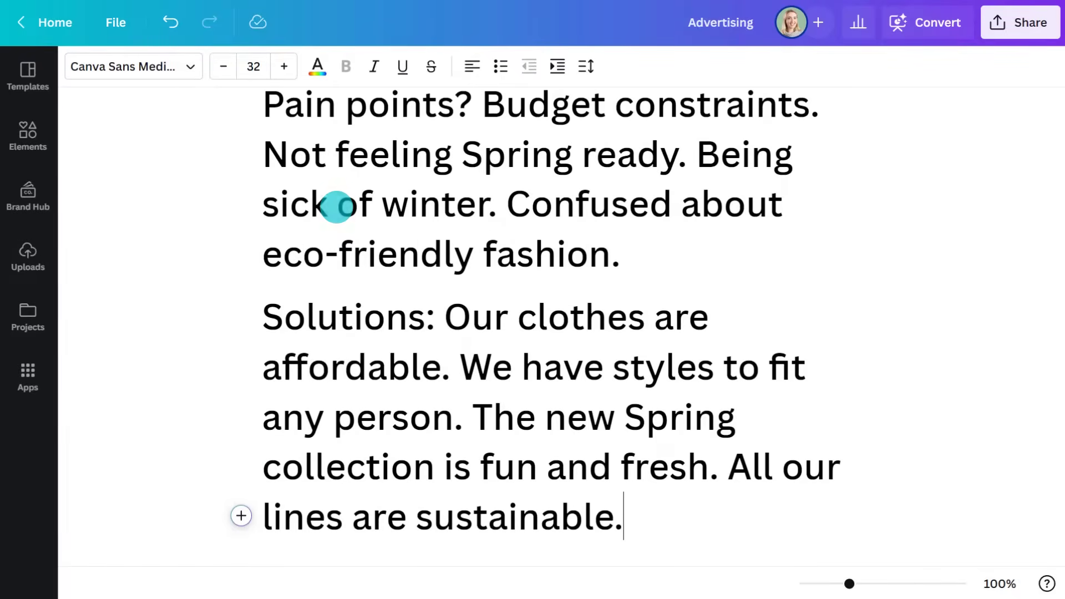
# Select the words sustainable, affordable, styles and Spring, then add a new line after Solutions
pyautogui.moveTo(413, 510); pyautogui.dragTo(613, 506)
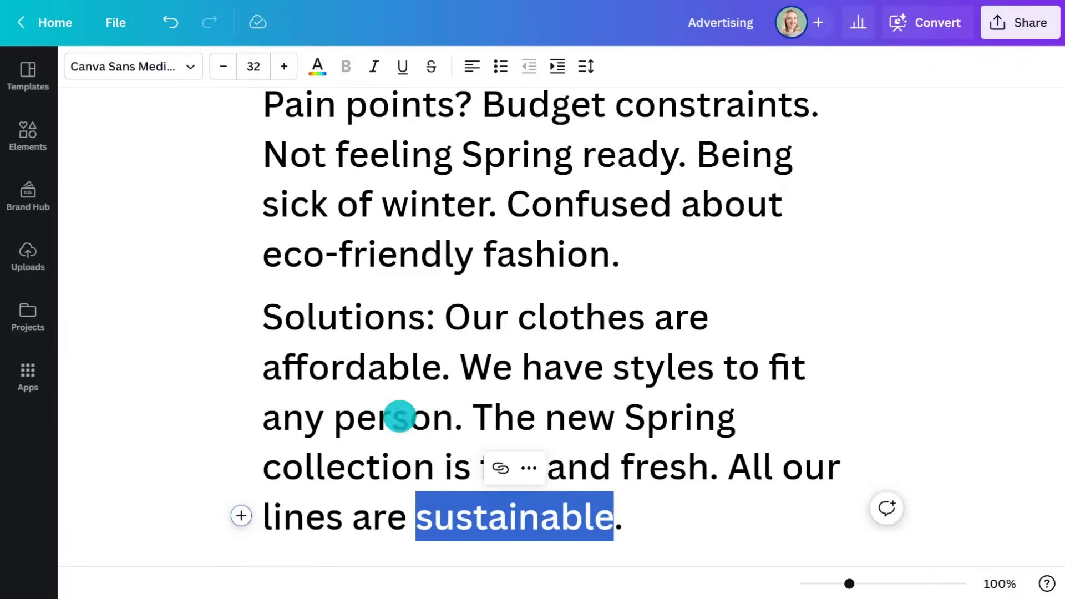
pyautogui.moveTo(261, 357); pyautogui.dragTo(435, 357)
pyautogui.moveTo(614, 367); pyautogui.dragTo(712, 367)
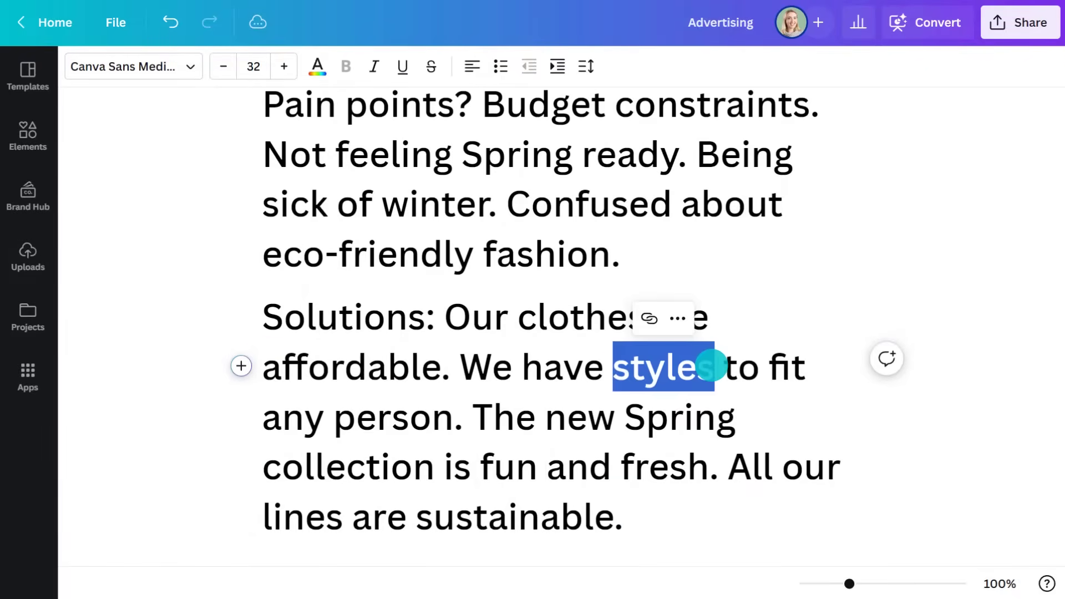
pyautogui.moveTo(626, 417); pyautogui.dragTo(731, 414)
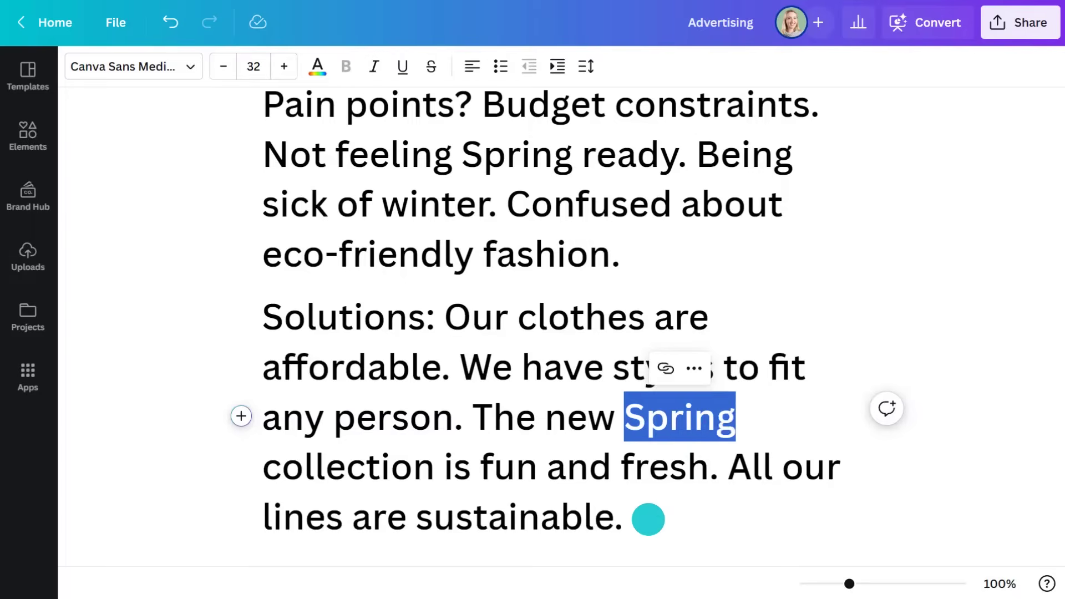
pyautogui.click(647, 516)
pyautogui.press('Return')
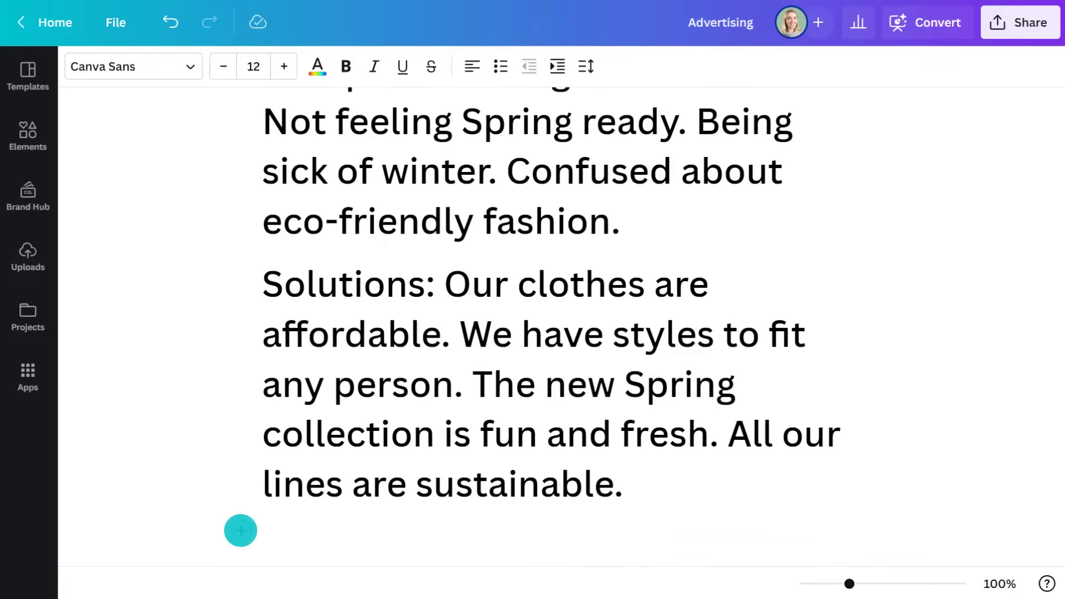
# Have Magic Write generate a value proposition about sustainable, affordable, style and Spring
pyautogui.click(241, 527)
pyautogui.click(330, 382)
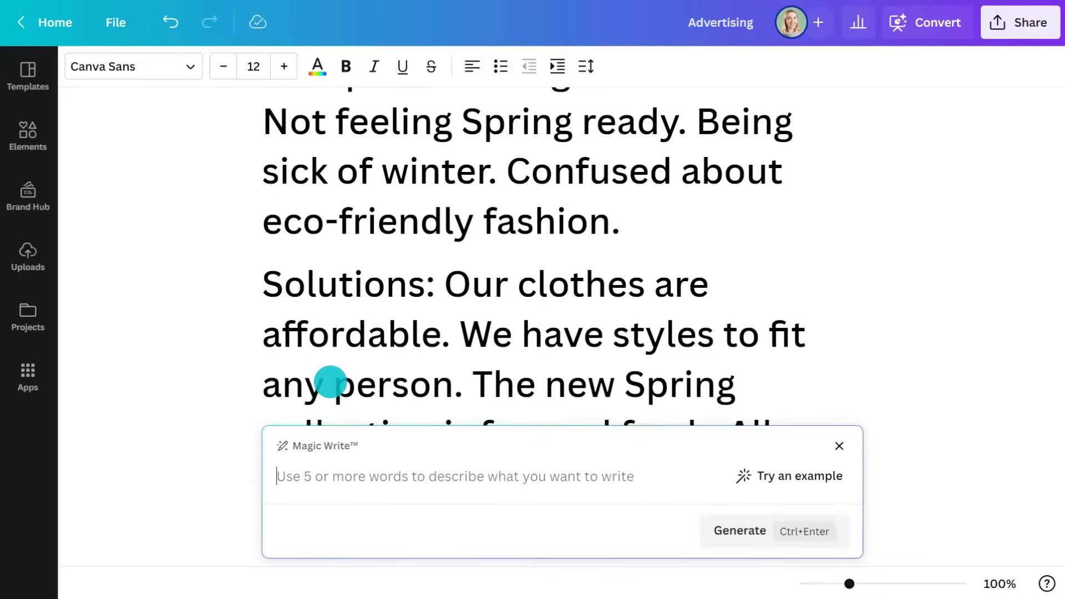
pyautogui.write('W')
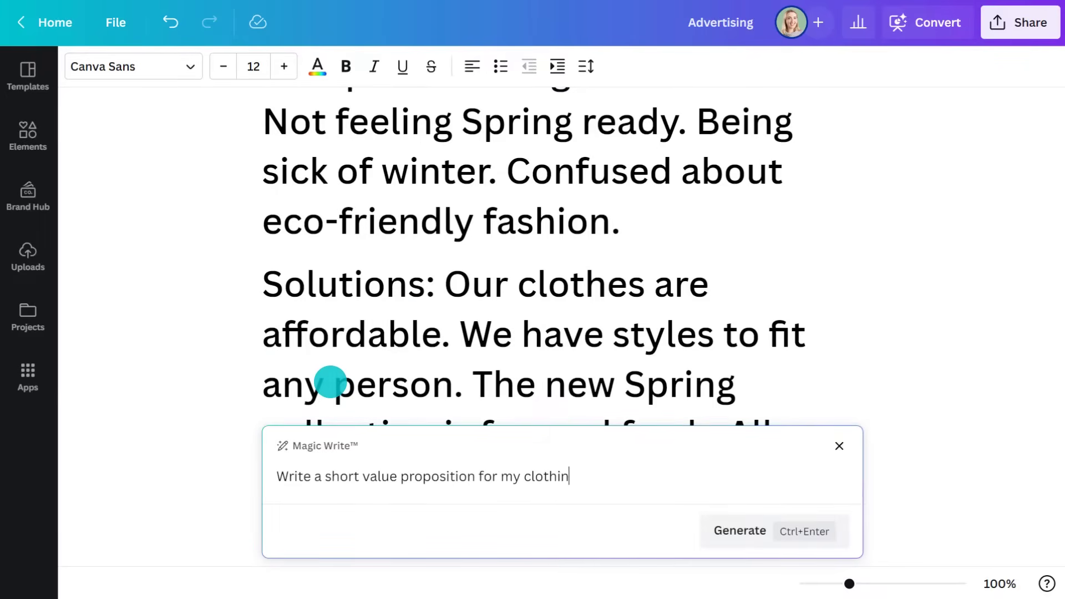
pyautogui.write(', affordable, style and Spring')
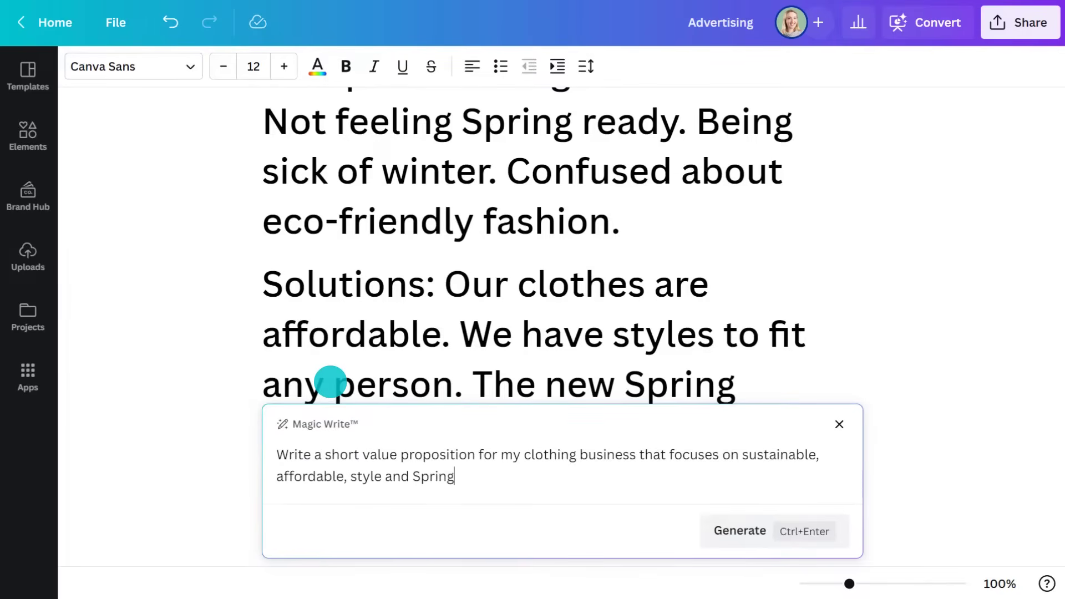
pyautogui.write('.')
pyautogui.press('Return')
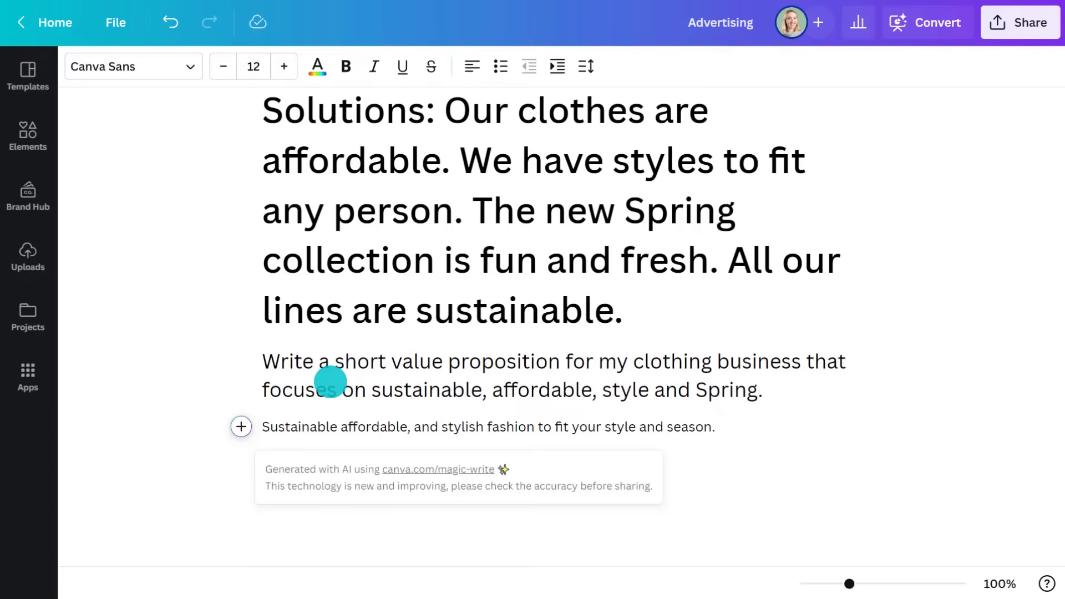
# Copy the generated 'Sustainable affordable, and stylish fashion…' line and paste it into the design
pyautogui.moveTo(259, 427); pyautogui.dragTo(716, 426)
pyautogui.hotkey('ctrl', 'c')
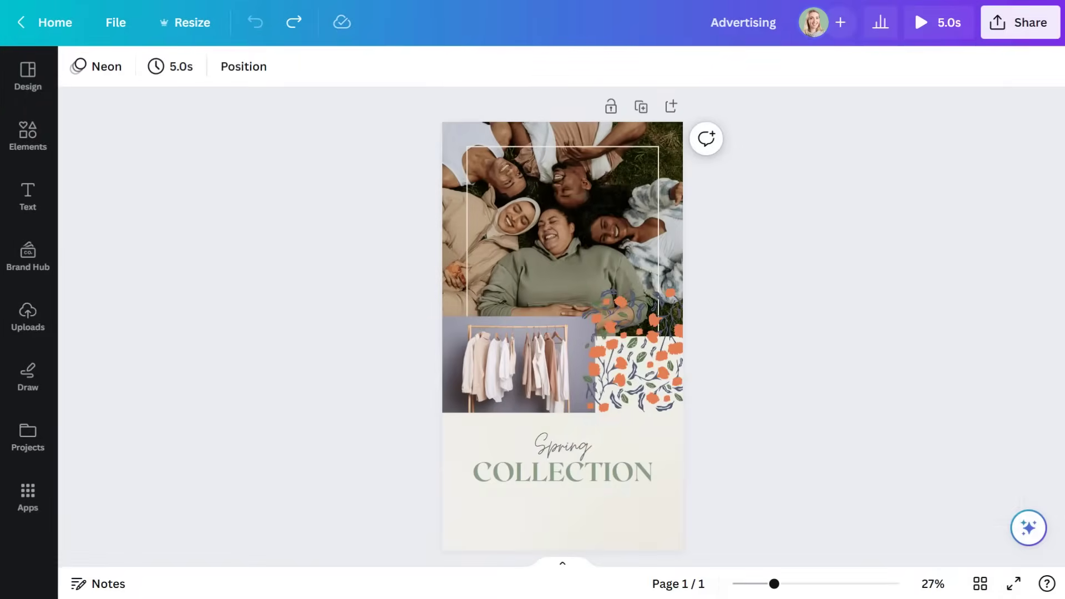
pyautogui.hotkey('ctrl', 'v')
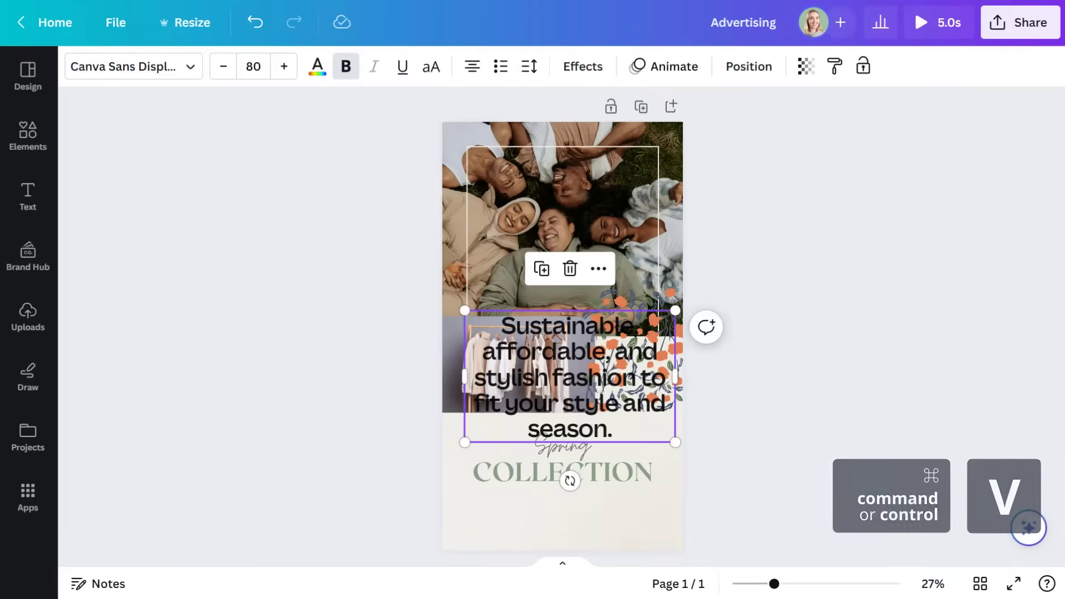
# Set the tagline to RoxboroughCF, make it slightly smaller, and place it below COLLECTION
pyautogui.click(175, 67)
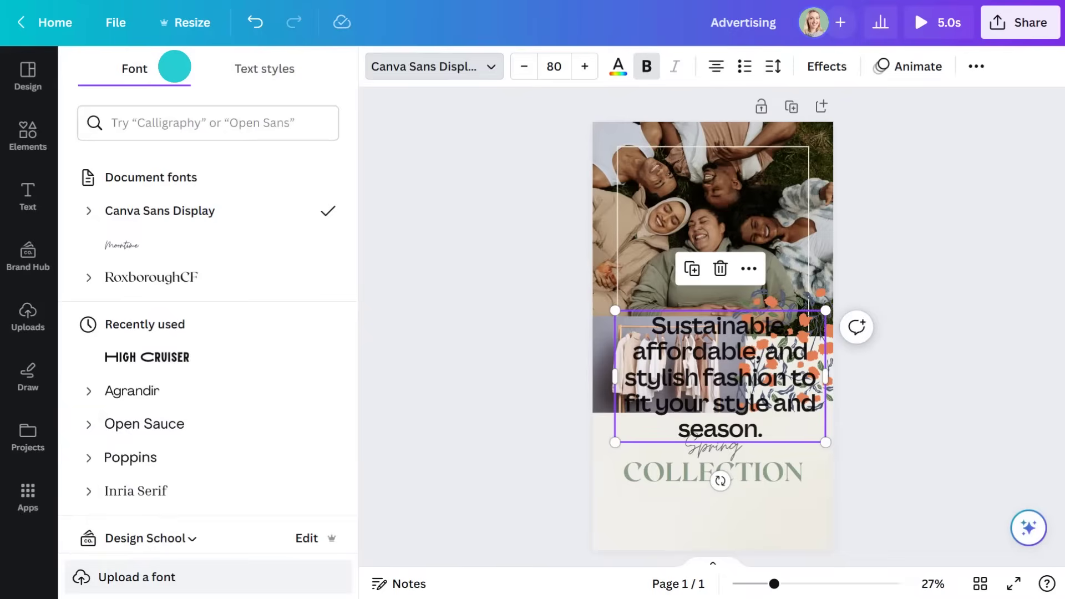
pyautogui.click(150, 278)
pyautogui.click(359, 300)
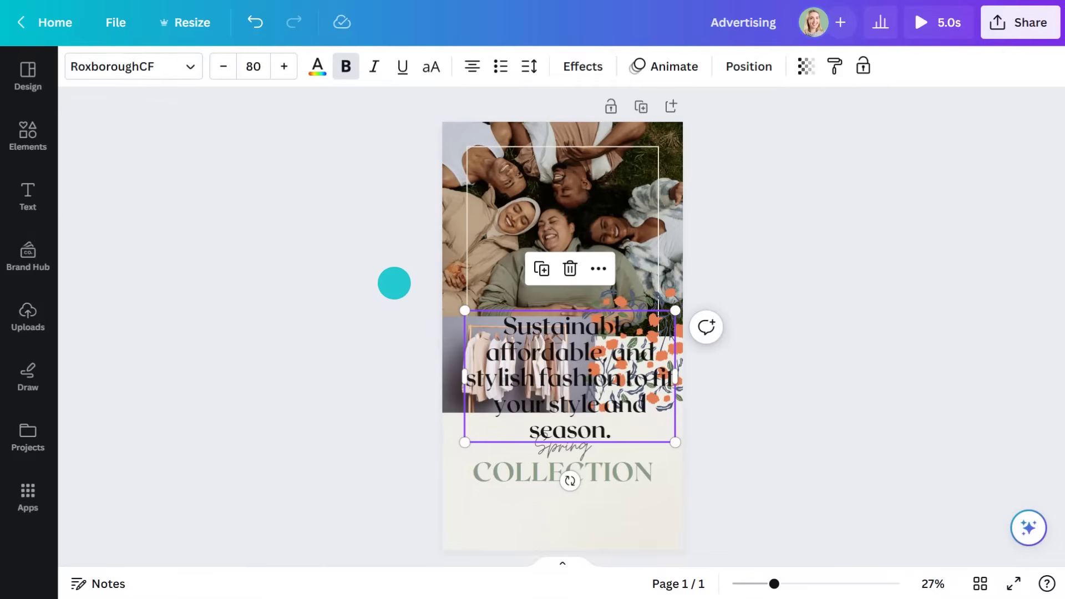
pyautogui.click(223, 66)
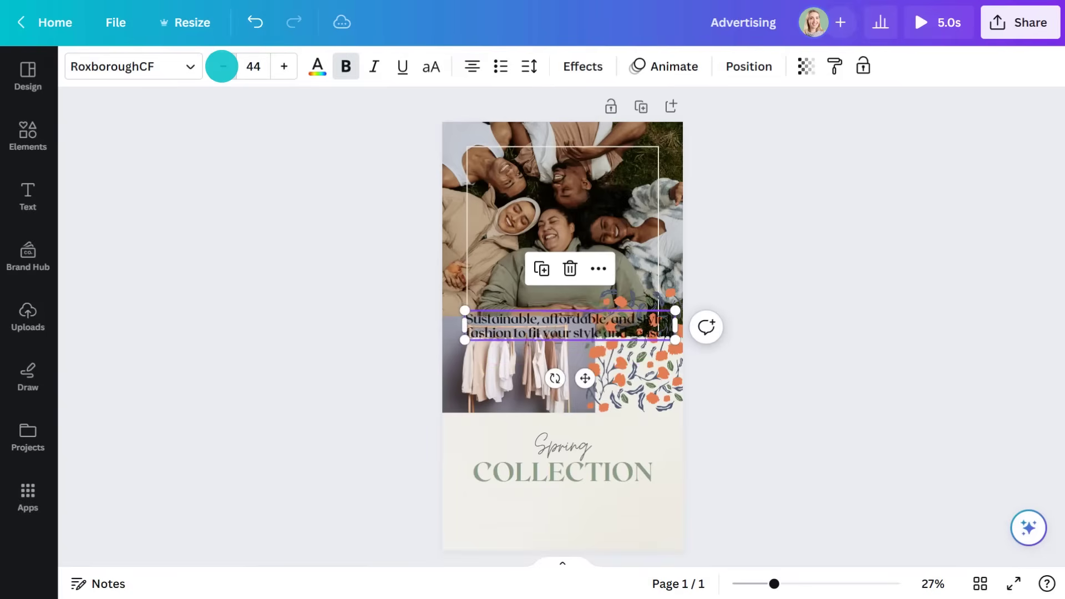
pyautogui.click(222, 66)
pyautogui.moveTo(586, 377); pyautogui.dragTo(585, 551)
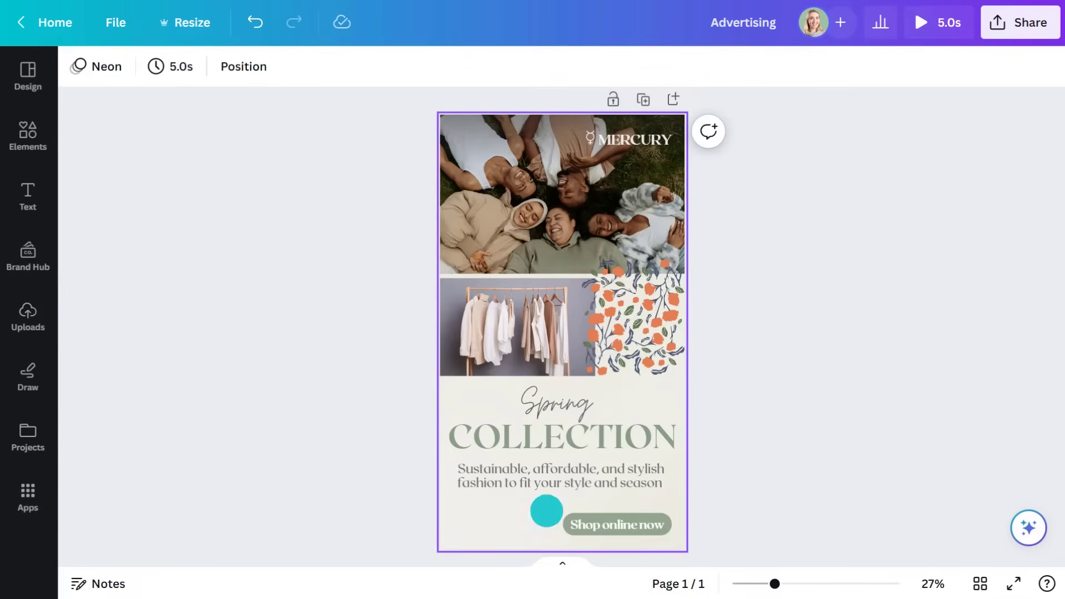
# Add a LIMITED STOCK text at size 46 in the post's bottom-left corner
pyautogui.write('t')
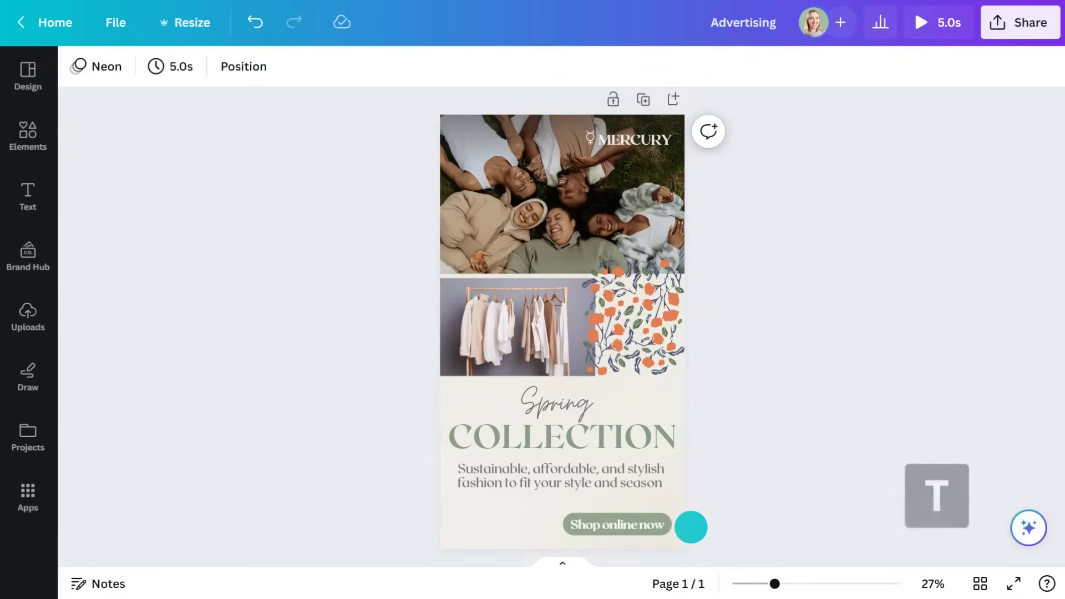
pyautogui.write('LIMITED STOCK')
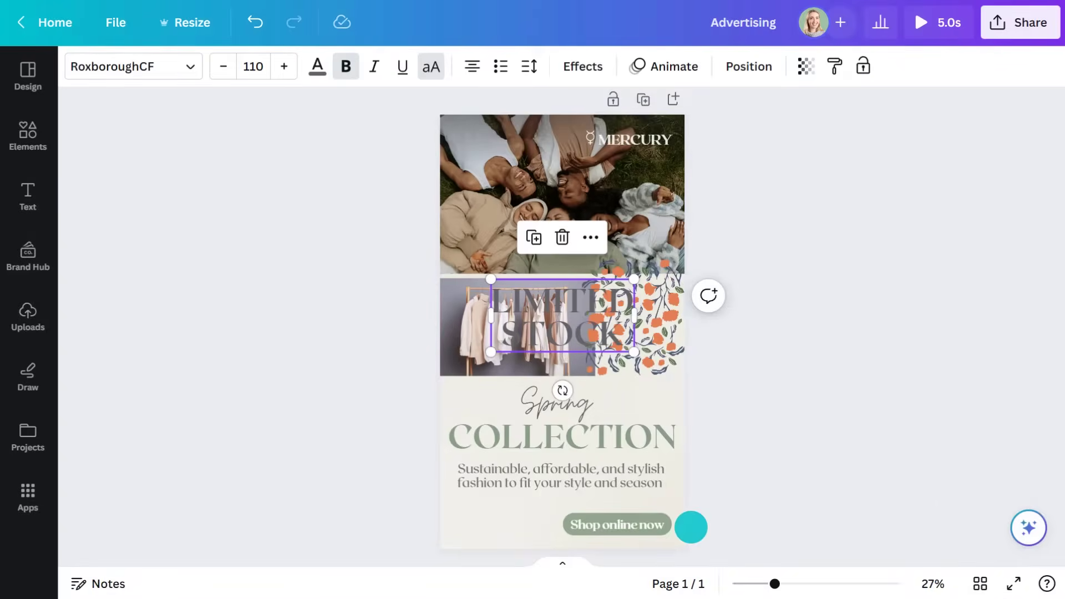
pyautogui.click(223, 66)
pyautogui.click(223, 66)
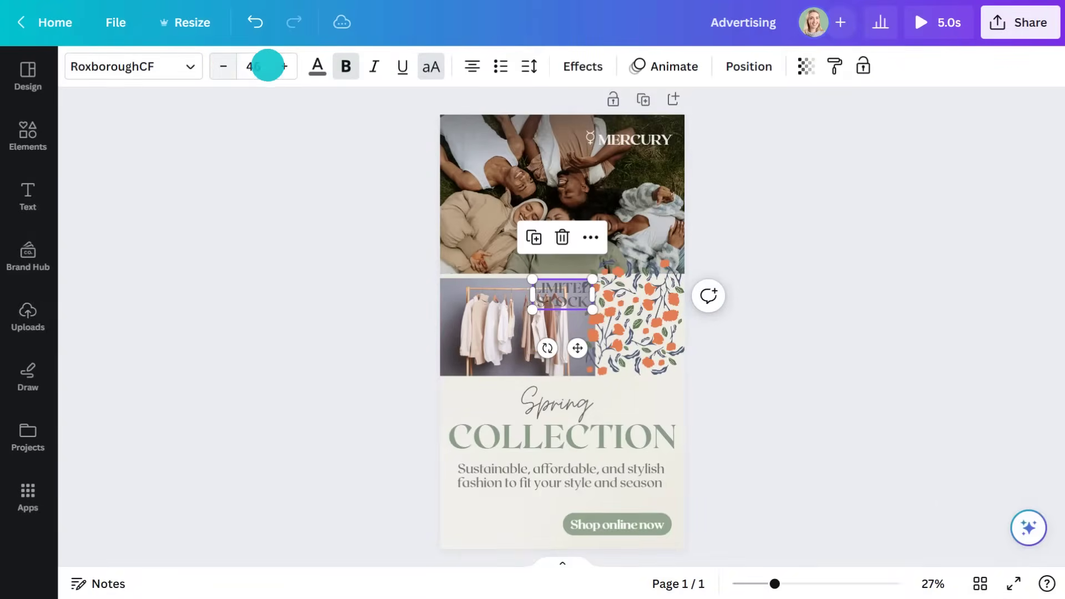
pyautogui.moveTo(558, 298); pyautogui.dragTo(489, 527)
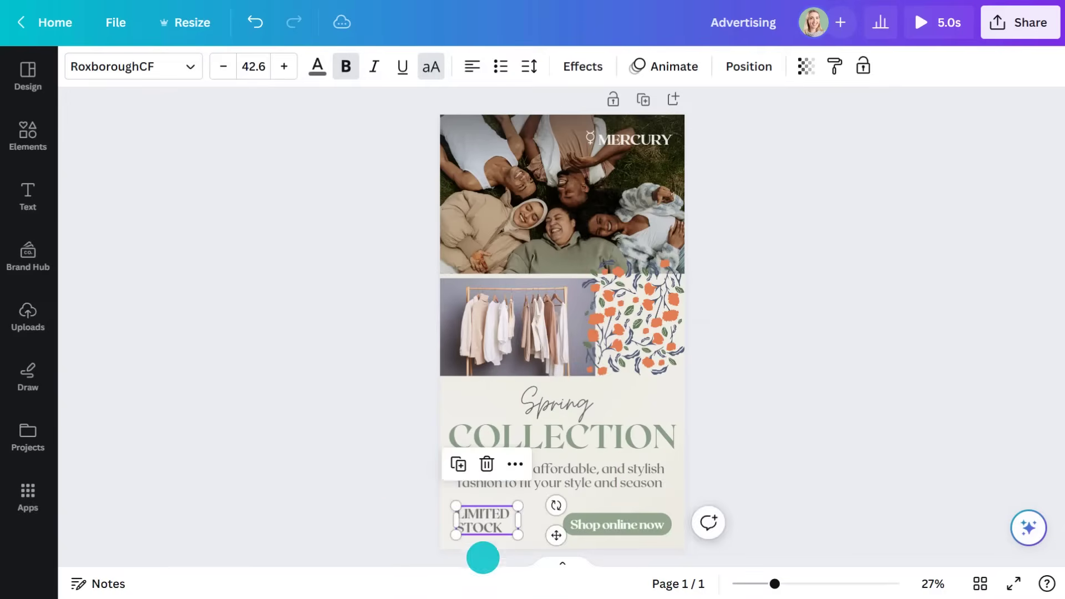
pyautogui.click(398, 477)
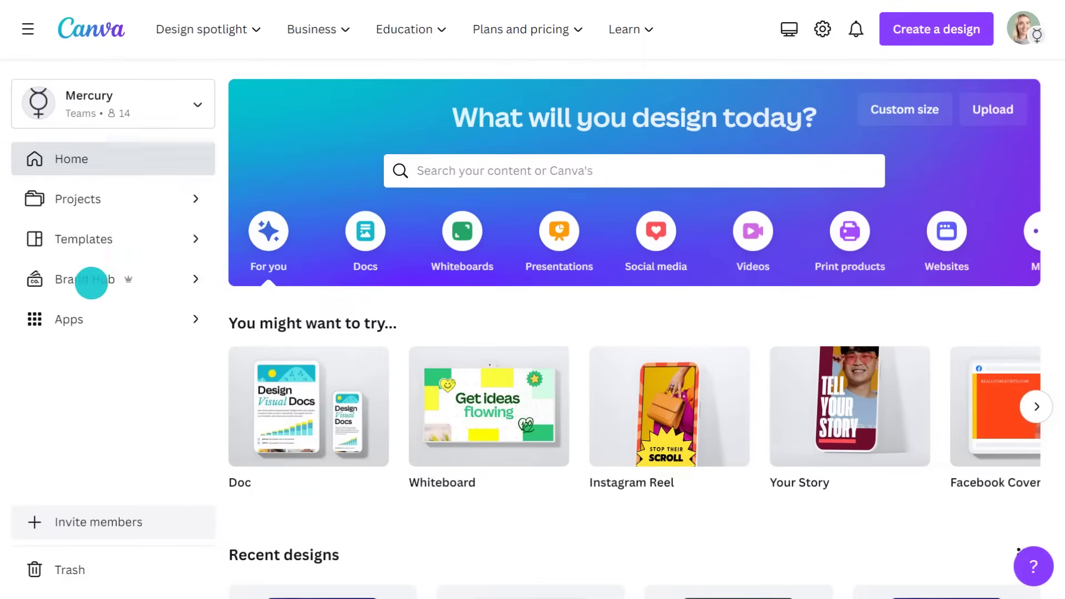
# Upload the eight logo files from the Logo folder to the Mercury brand kit
pyautogui.click(91, 279)
pyautogui.click(304, 468)
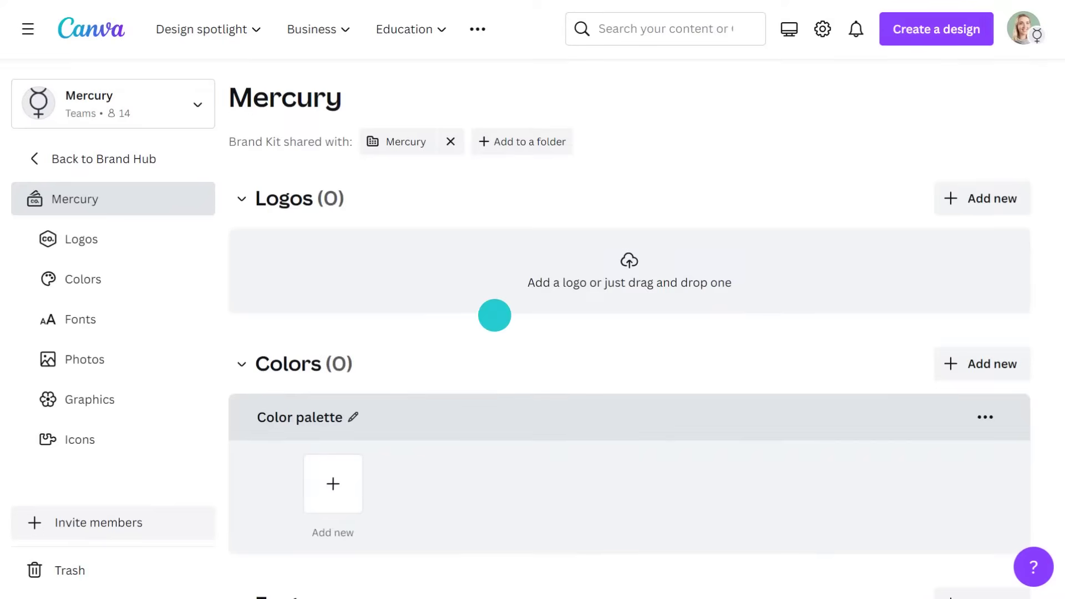
pyautogui.click(549, 272)
pyautogui.doubleClick(131, 90)
pyautogui.moveTo(99, 213); pyautogui.dragTo(430, 76)
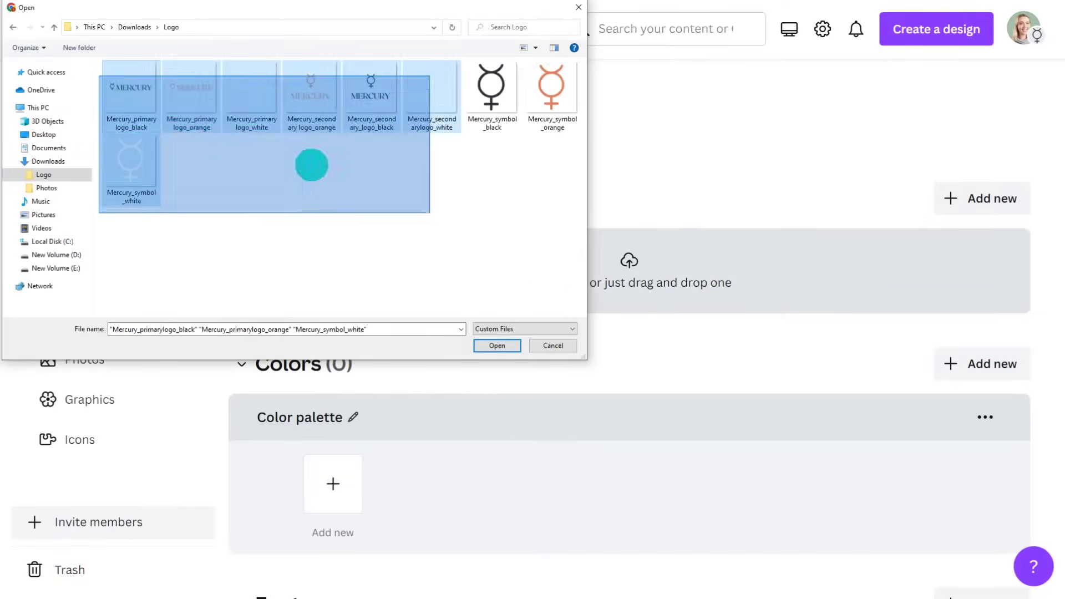
pyautogui.moveTo(312, 164); pyautogui.dragTo(533, 240)
pyautogui.click(495, 346)
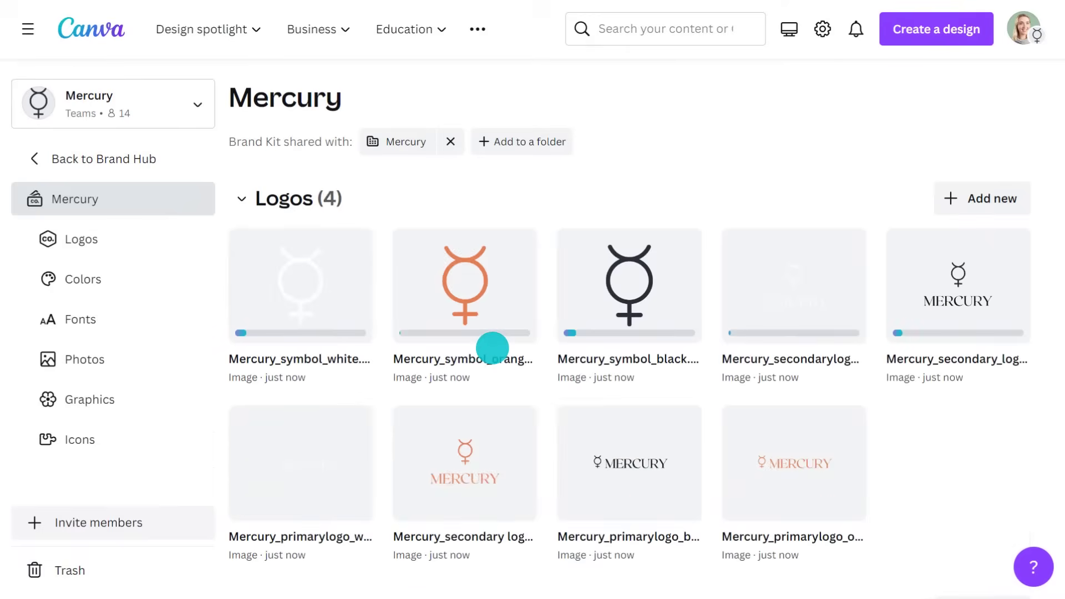
# Add #E47D51 and #879F00 as new colours in the brand palette
pyautogui.scroll(-4, 504, 500)
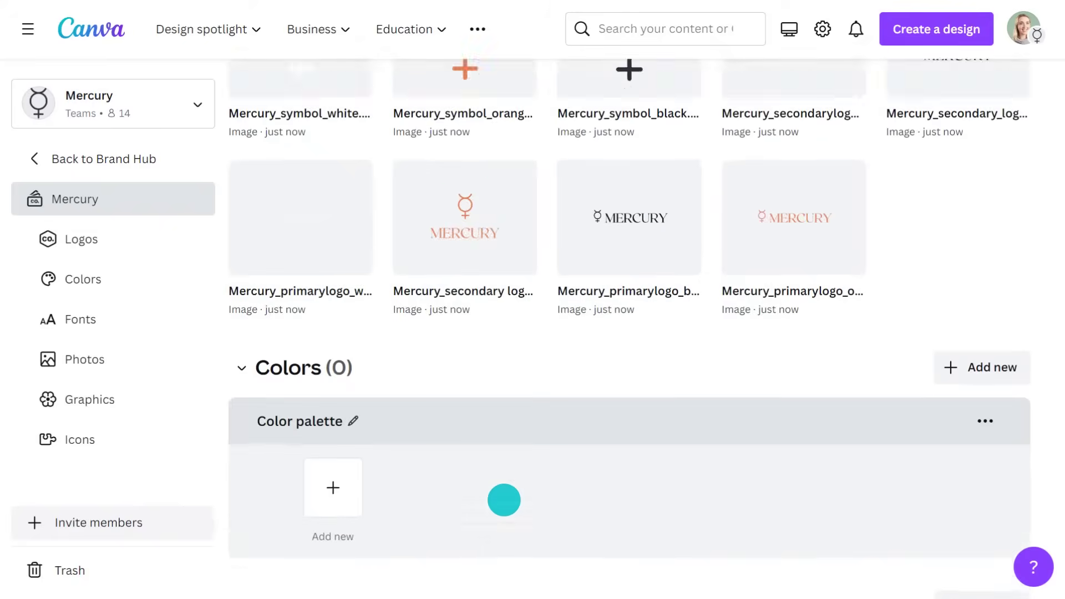
pyautogui.scroll(-5, 505, 500)
pyautogui.click(332, 232)
pyautogui.write('#E4')
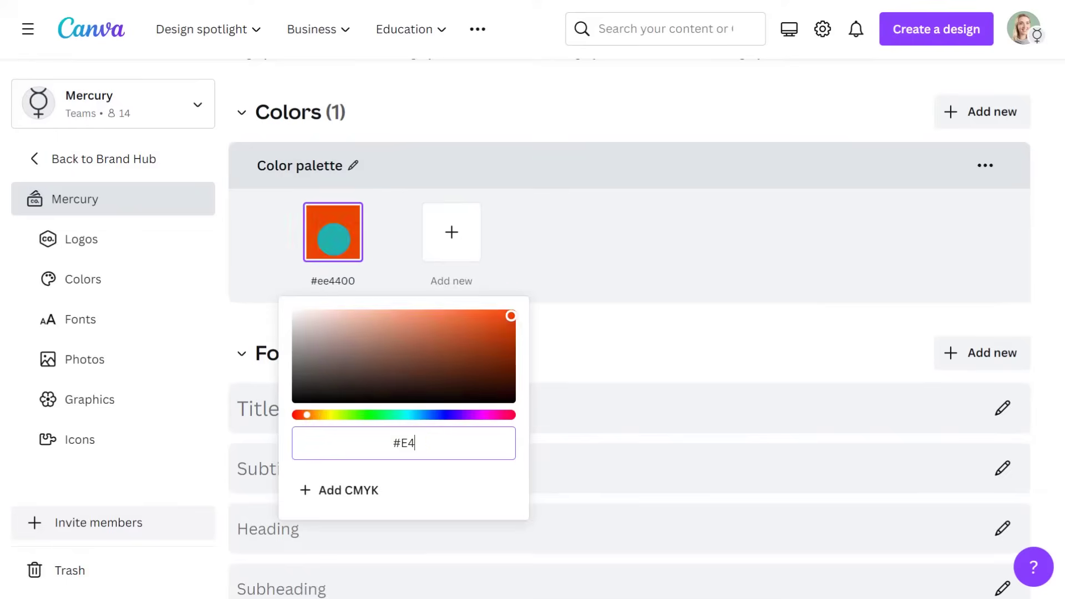
pyautogui.write('7D51')
pyautogui.click(451, 232)
pyautogui.write('#879F')
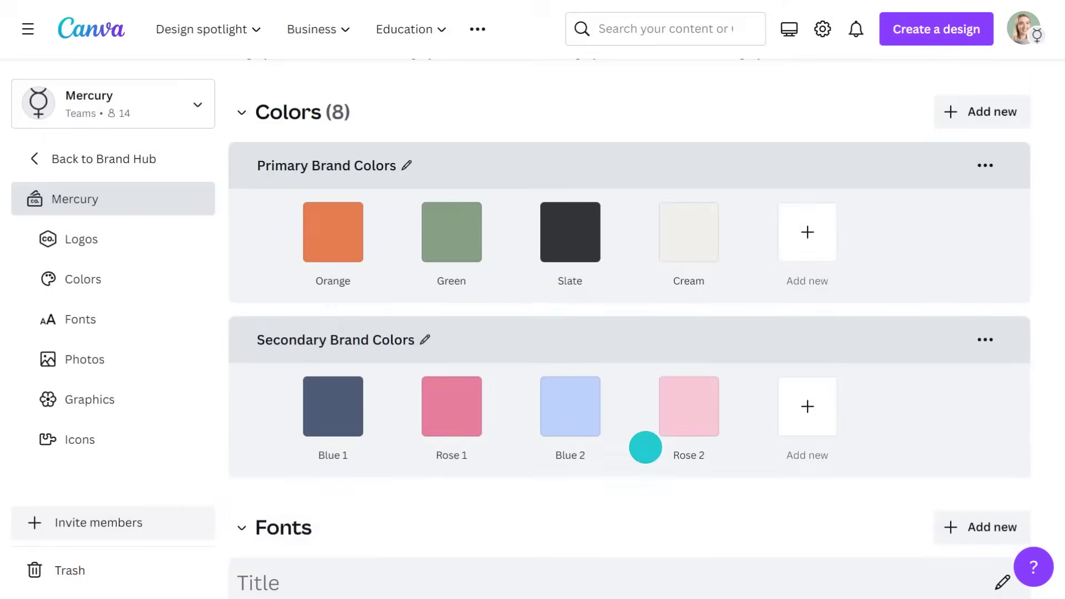
pyautogui.scroll(-8, 644, 445)
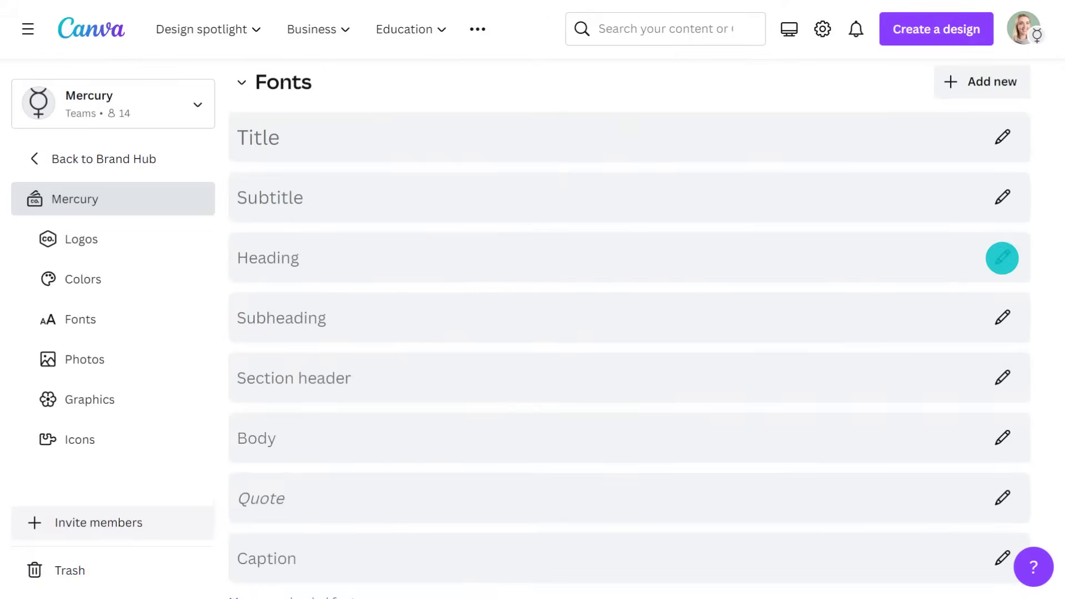
# Set the Heading style to RoxboroughCF at size 75 with sample text HEADING
pyautogui.click(1002, 258)
pyautogui.click(321, 254)
pyautogui.write('roxboro')
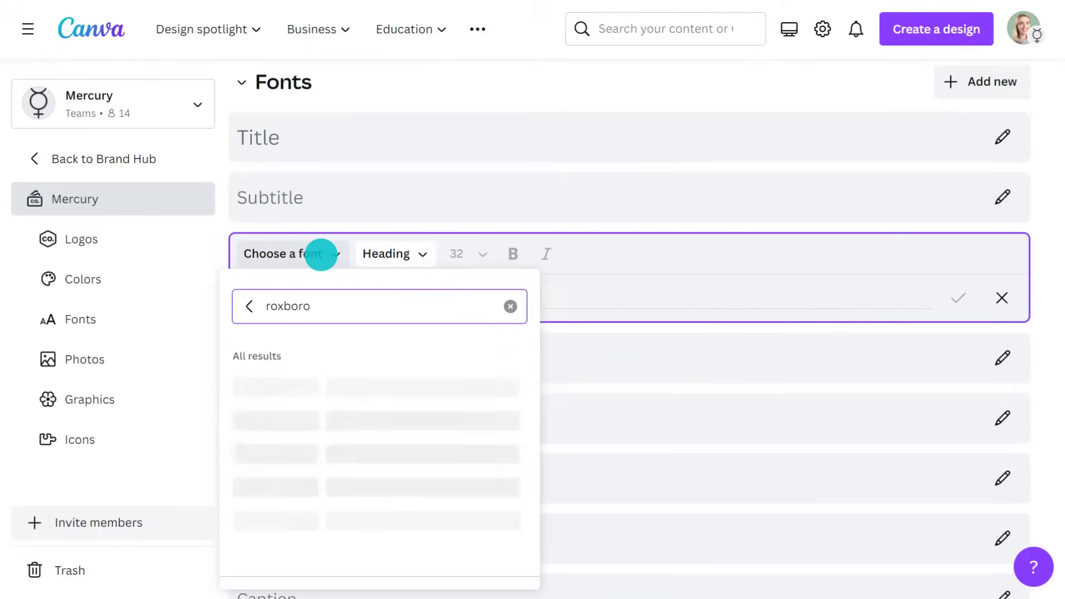
pyautogui.write('ughCF')
pyautogui.click(317, 385)
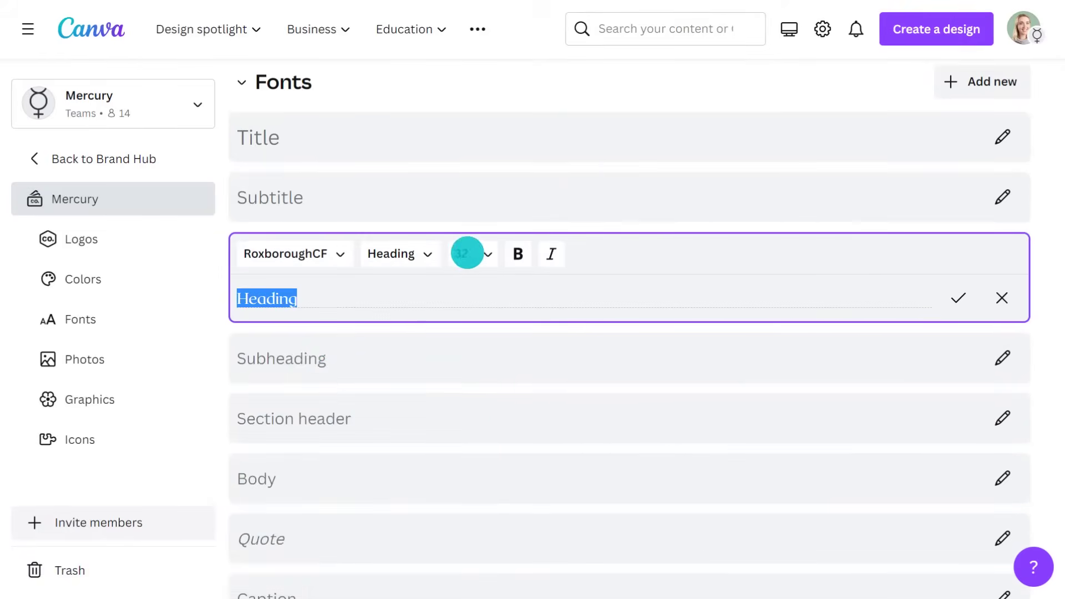
pyautogui.click(467, 253)
pyautogui.write('75')
pyautogui.doubleClick(379, 299)
pyautogui.write('H')
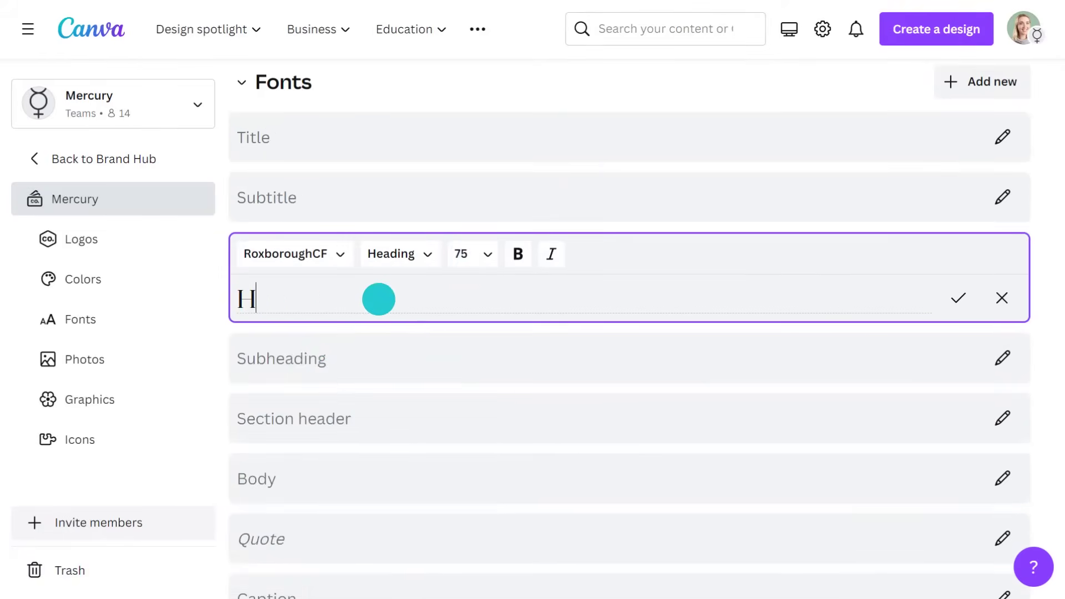
pyautogui.write('EADING')
pyautogui.click(958, 298)
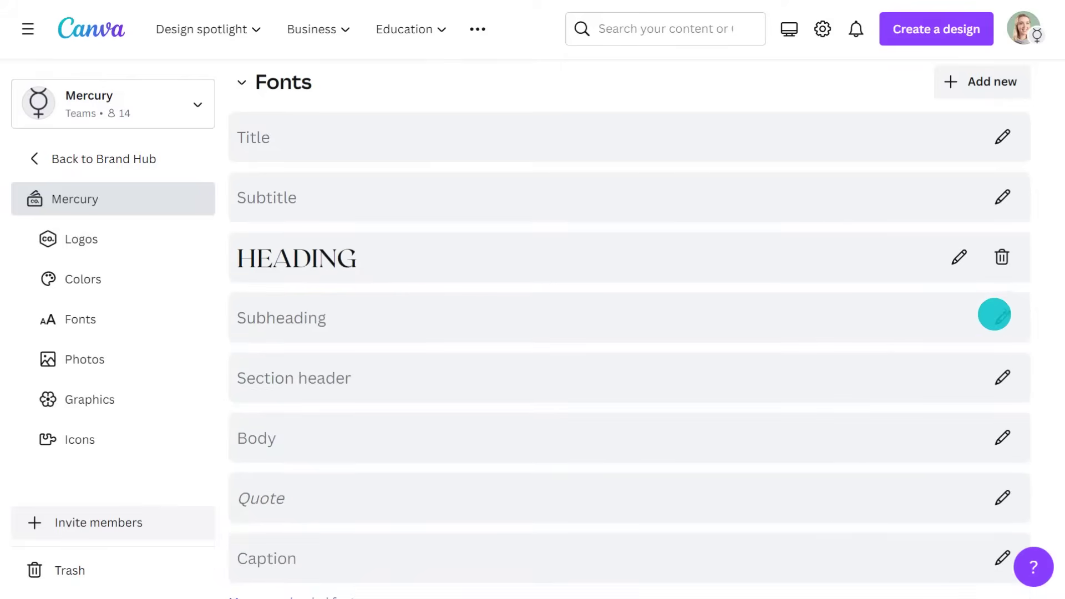
# Change the Subheading style font to RoxboroughCF
pyautogui.click(998, 315)
pyautogui.click(322, 314)
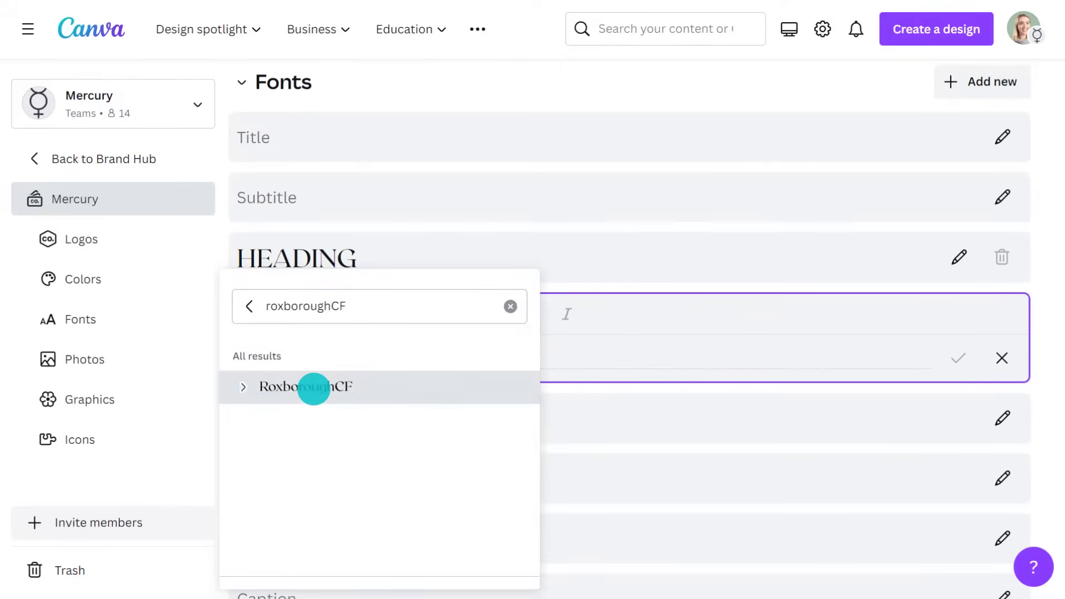
pyautogui.click(312, 385)
pyautogui.press('Return')
# Upload the eight photos from the Photos folder to the brand kit
pyautogui.scroll(-10, 459, 535)
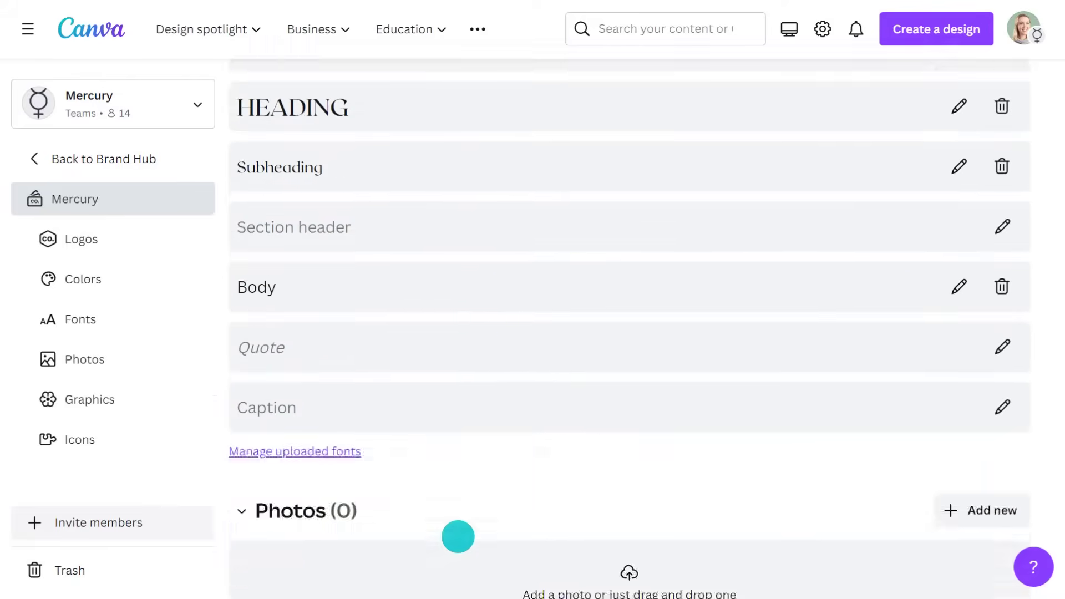
pyautogui.click(583, 176)
pyautogui.doubleClick(255, 89)
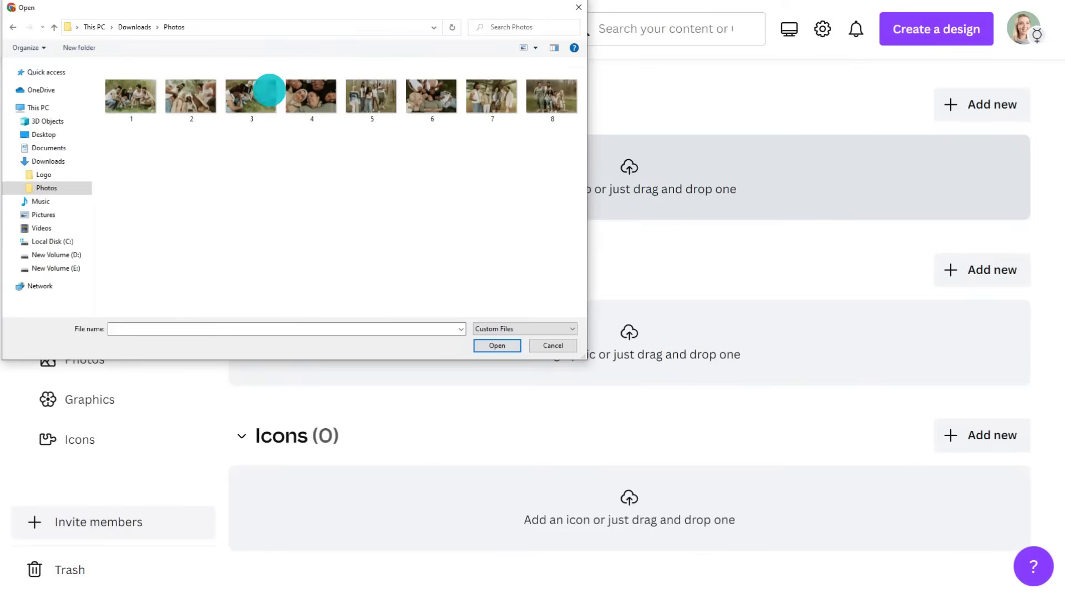
pyautogui.moveTo(282, 108); pyautogui.dragTo(578, 119)
pyautogui.click(498, 345)
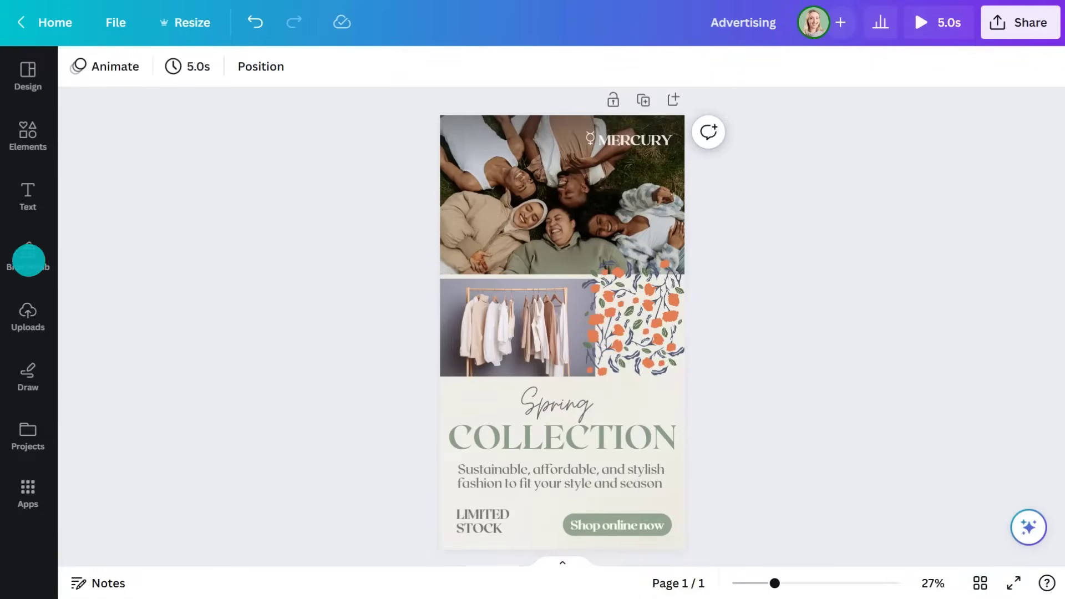
# Recolour the design with the Mercury primary, then secondary, then primary brand colour palettes
pyautogui.click(27, 258)
pyautogui.scroll(-2, 185, 410)
pyautogui.scroll(-4, 185, 410)
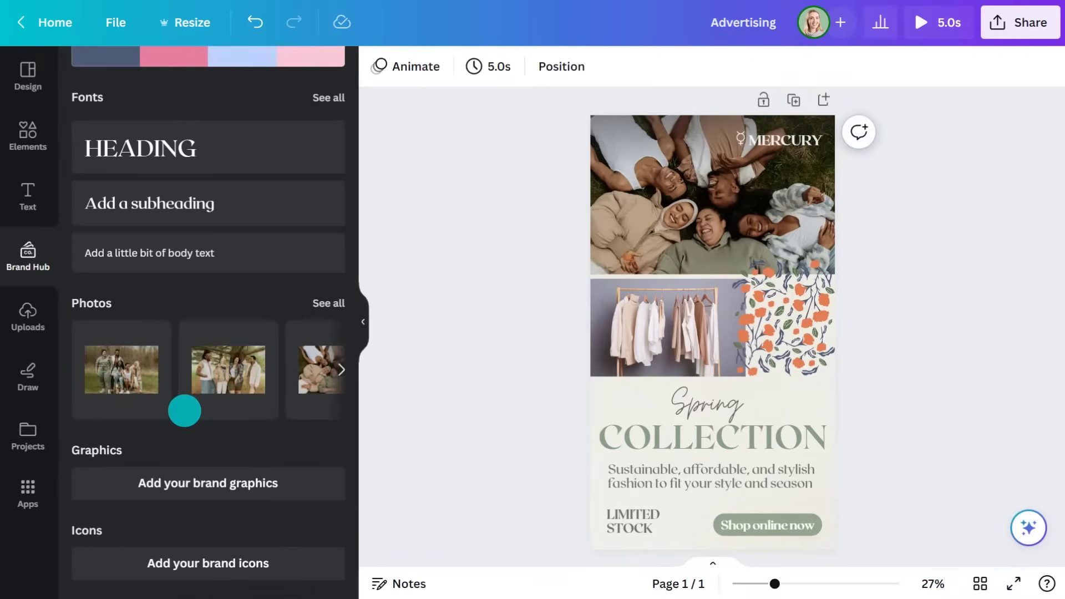
pyautogui.scroll(5, 223, 327)
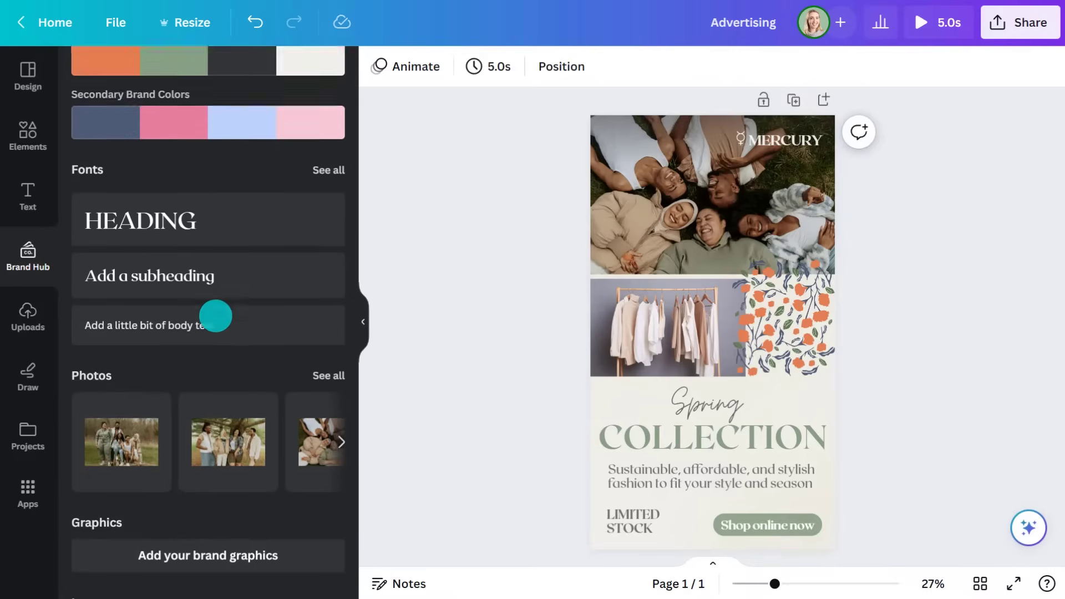
pyautogui.click(194, 263)
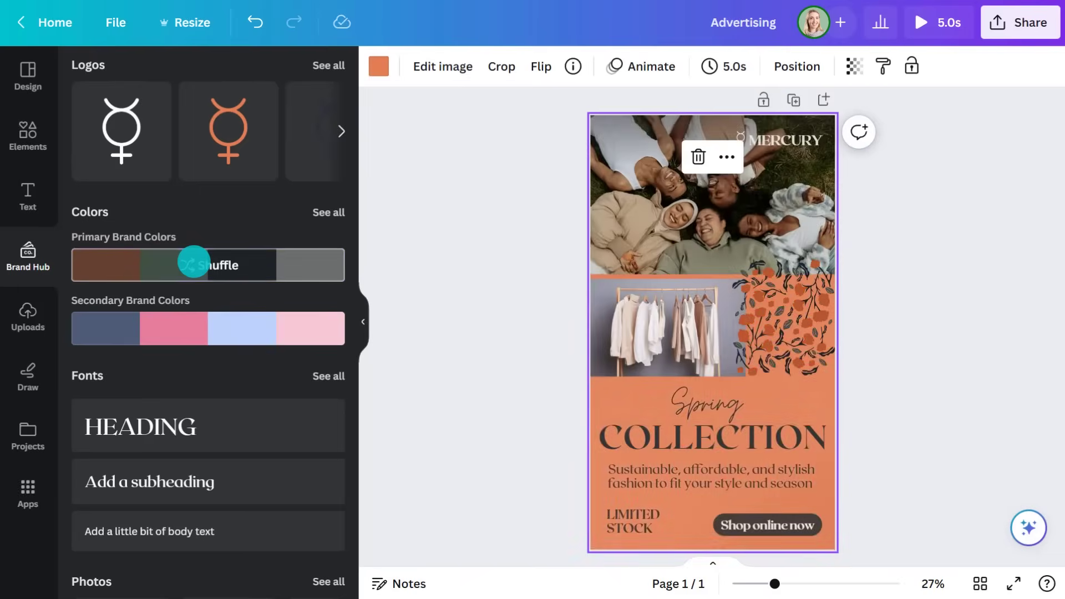
pyautogui.click(209, 333)
pyautogui.click(214, 263)
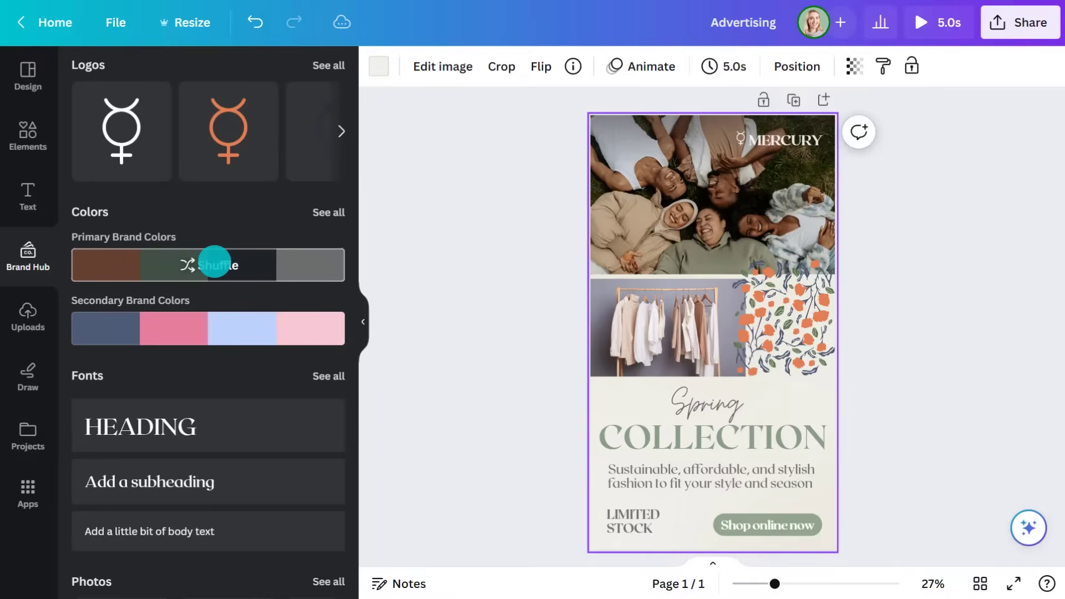
pyautogui.click(362, 319)
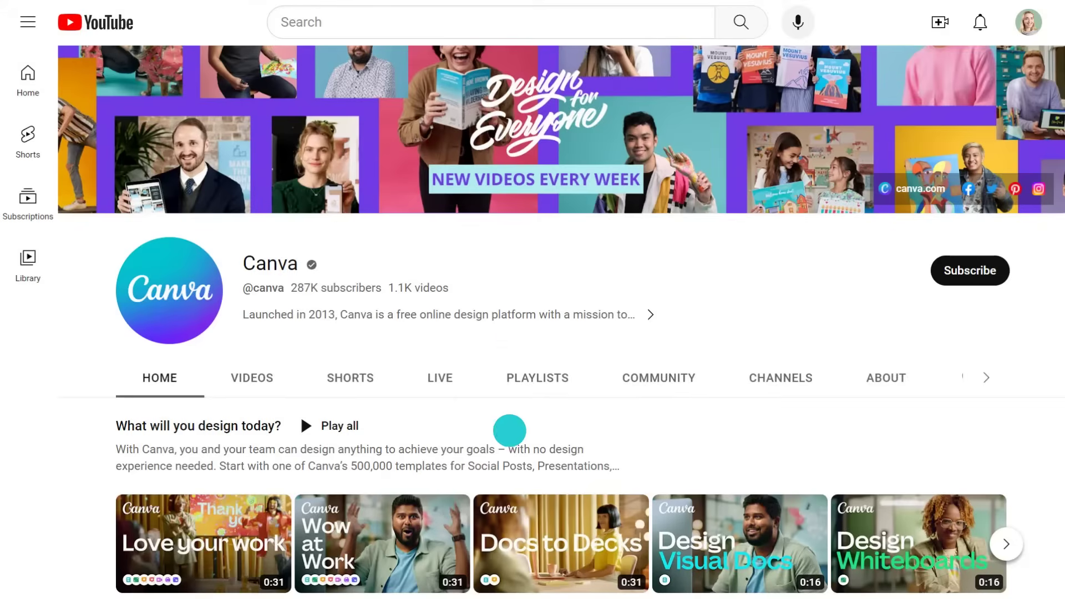
pyautogui.scroll(-20, 505, 486)
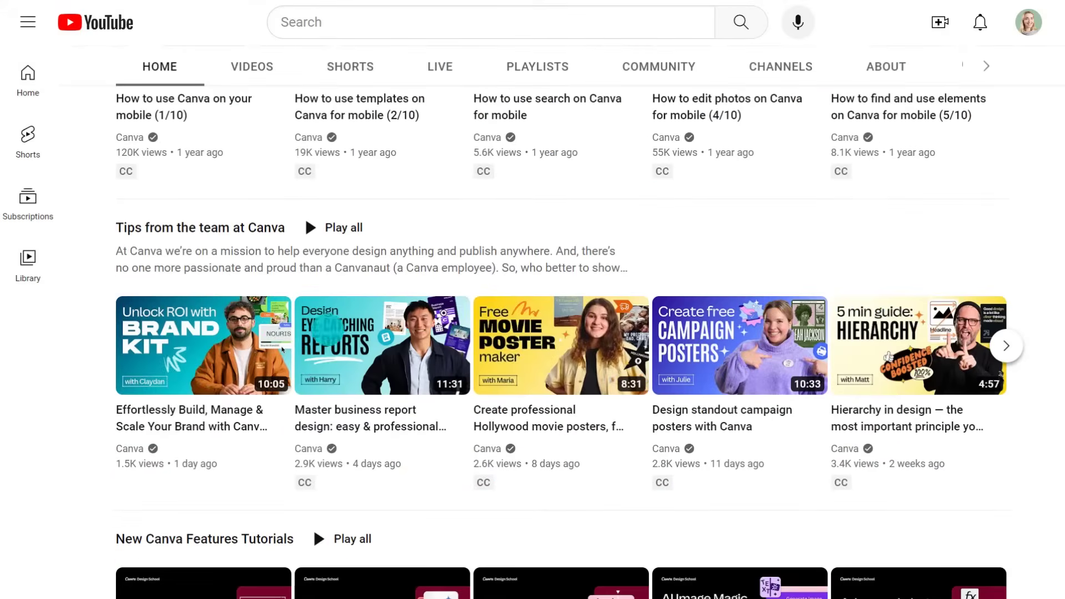
# Play the Facebook ads maker video from the Tips from the team at Canva playlist and subscribe
pyautogui.click(212, 227)
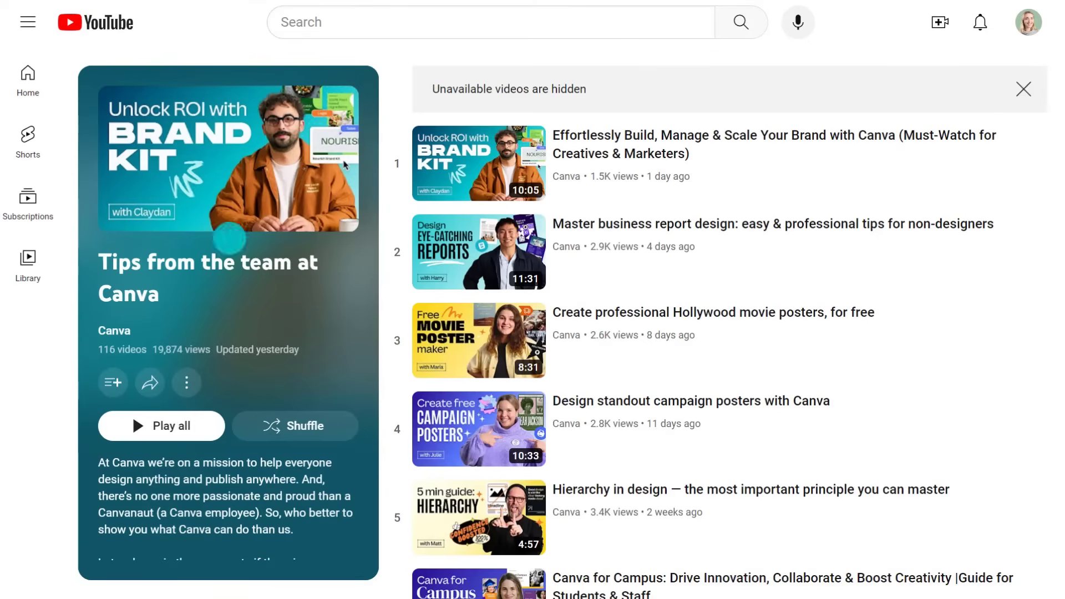
pyautogui.scroll(-6, 397, 344)
pyautogui.scroll(-12, 397, 346)
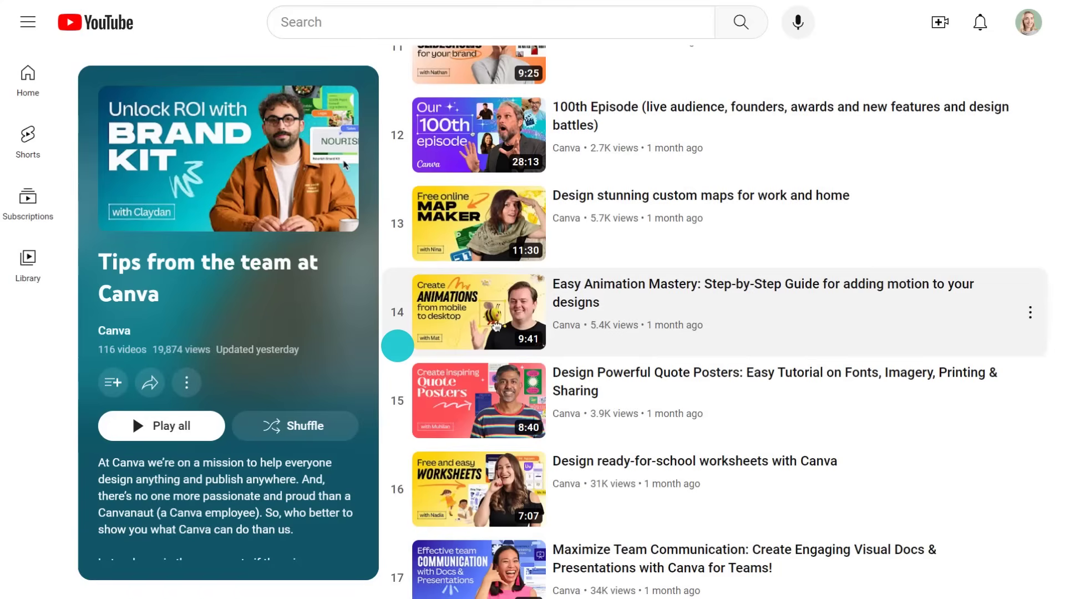
pyautogui.scroll(-6, 397, 346)
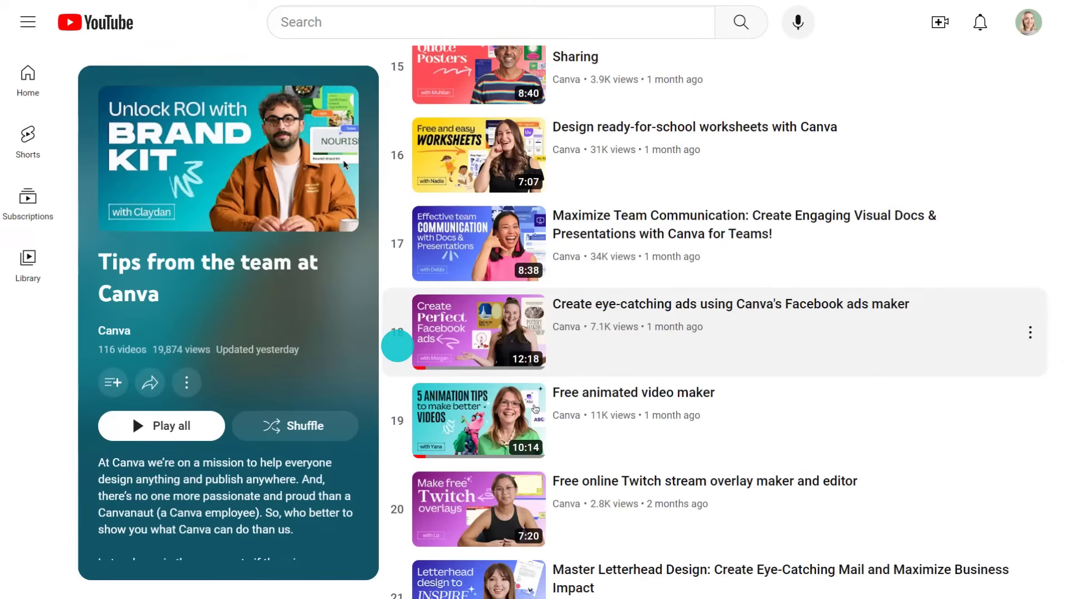
pyautogui.click(474, 327)
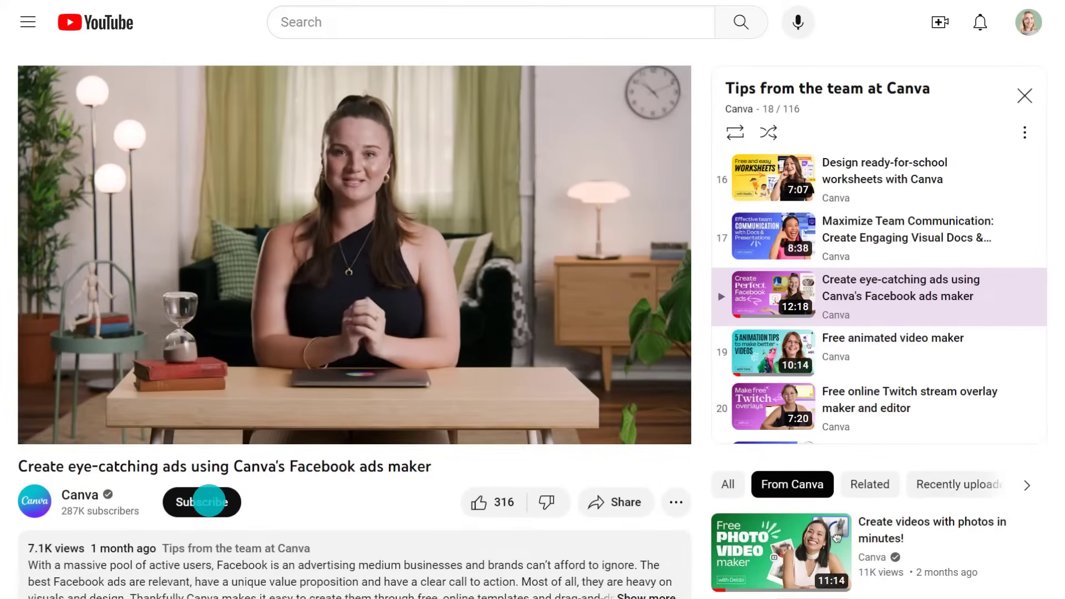
pyautogui.click(204, 502)
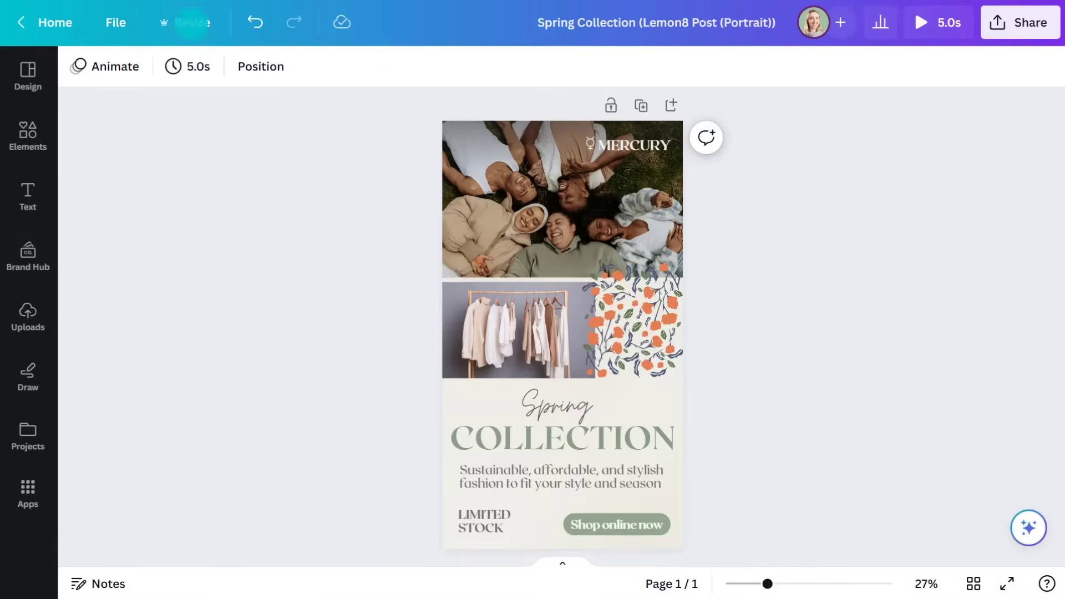
# Browse the Resize sizes, ticking Letter and Zoom Virtual Background
pyautogui.click(188, 23)
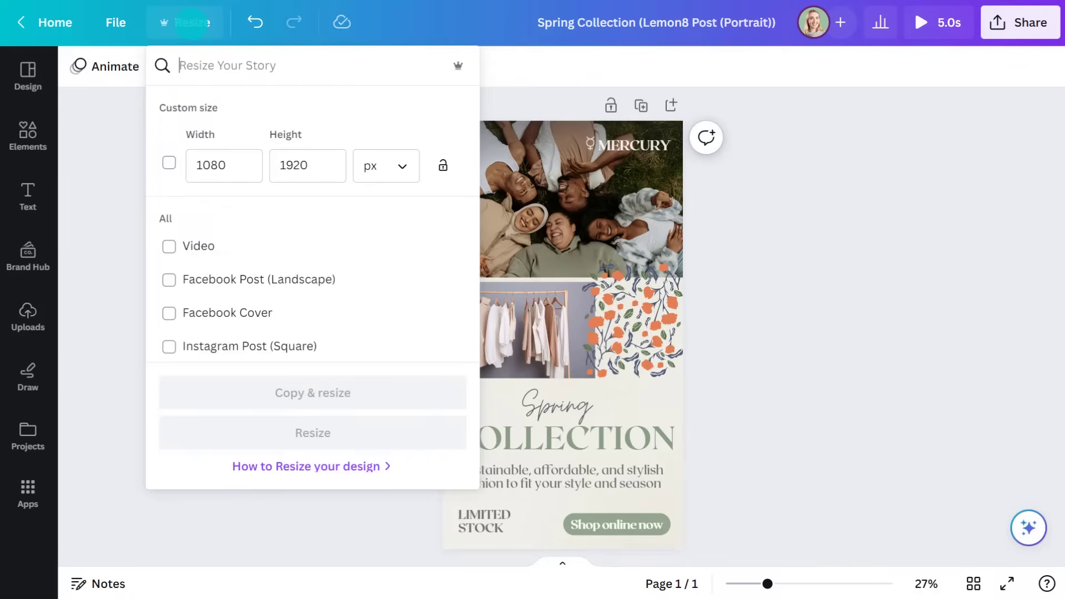
pyautogui.scroll(-5, 194, 255)
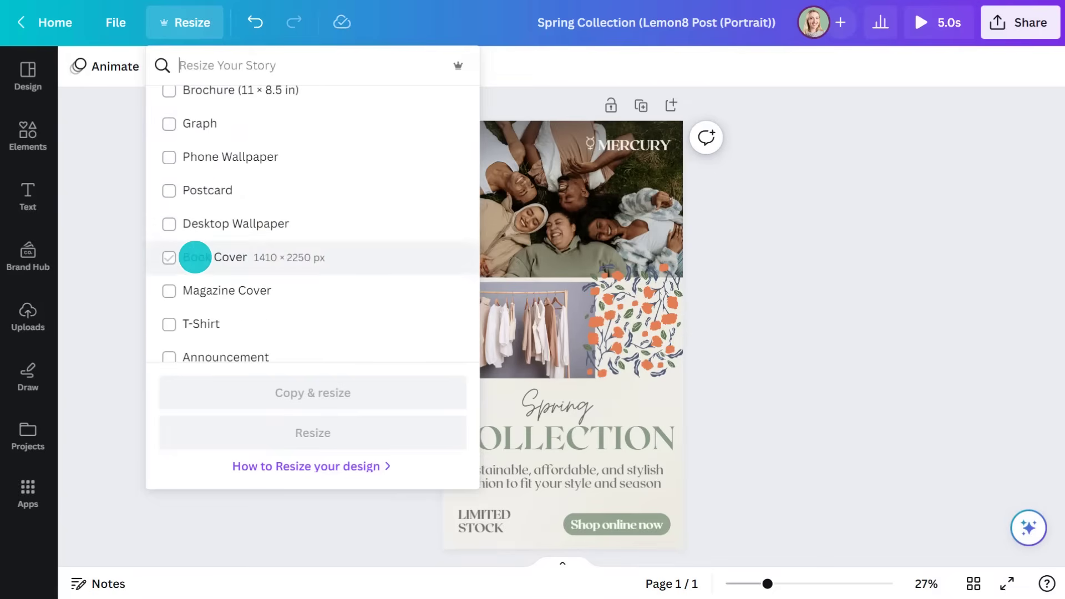
pyautogui.scroll(-5, 195, 257)
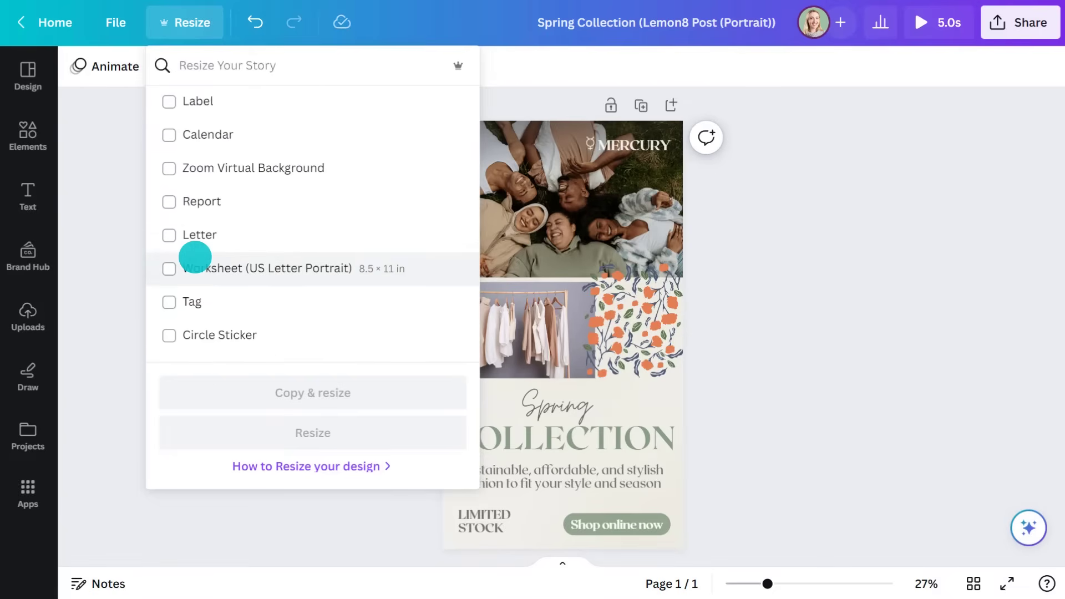
pyautogui.click(192, 234)
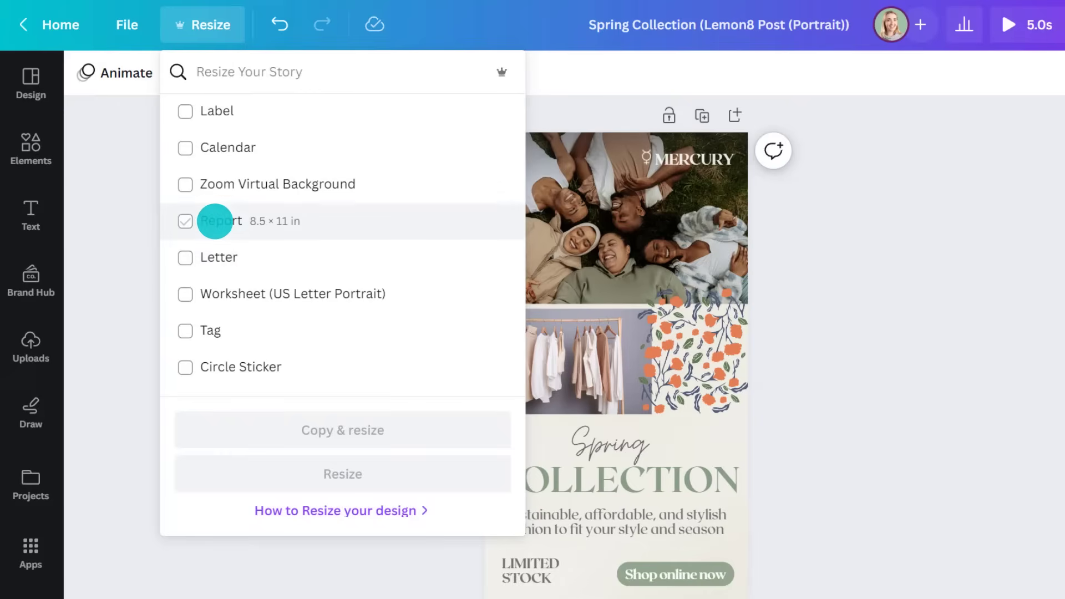
pyautogui.click(185, 184)
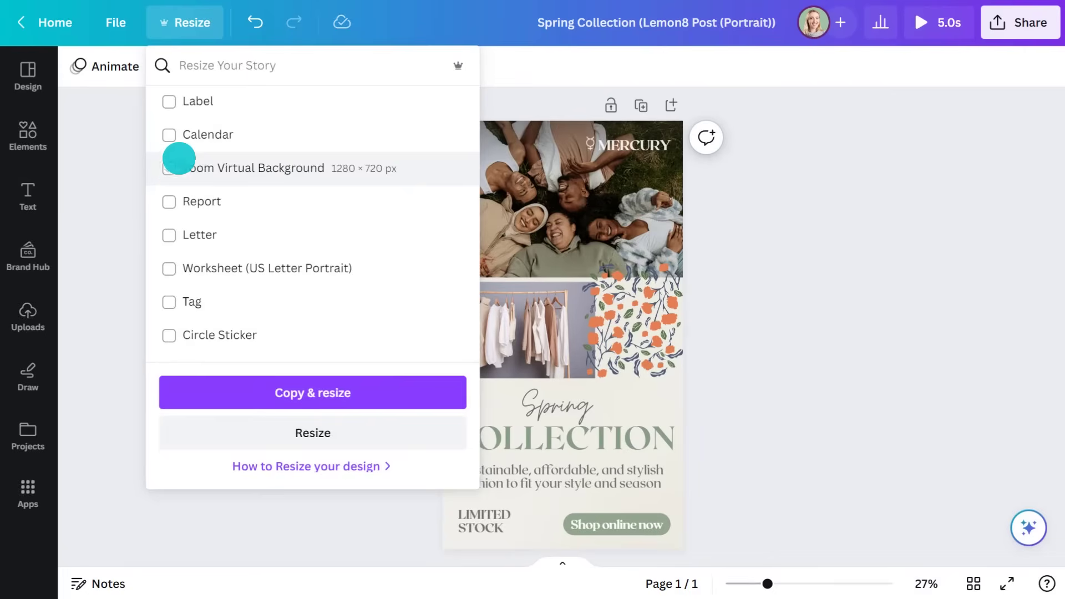
# Search 'lemon8 post' and make a Lemon8 Post (Portrait) 3000 × 4000 px resized copy
pyautogui.click(297, 71)
pyautogui.write('le')
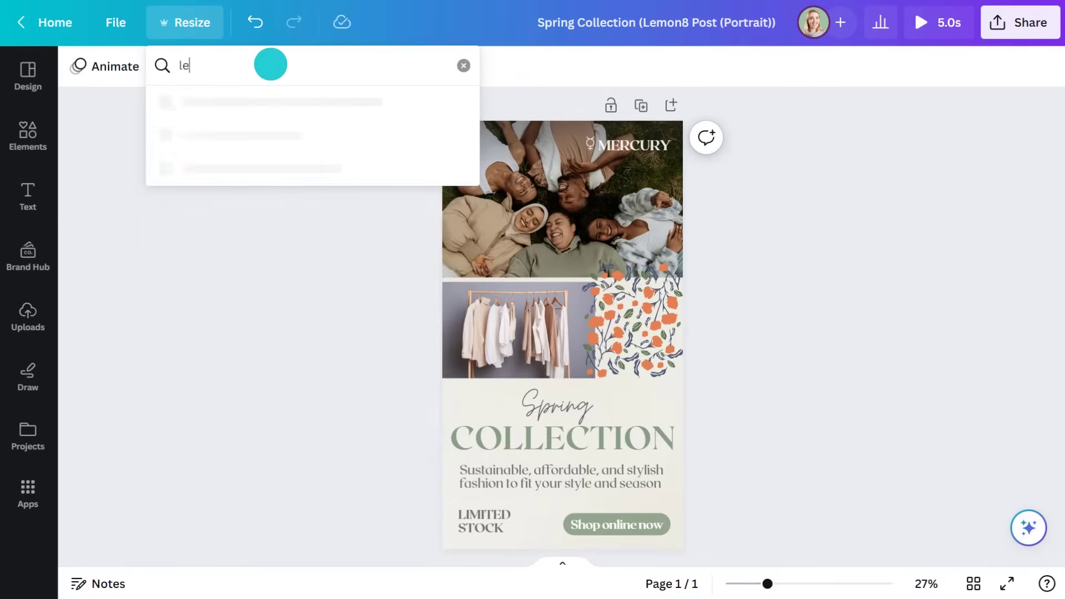
pyautogui.write('mon8 post')
pyautogui.click(168, 108)
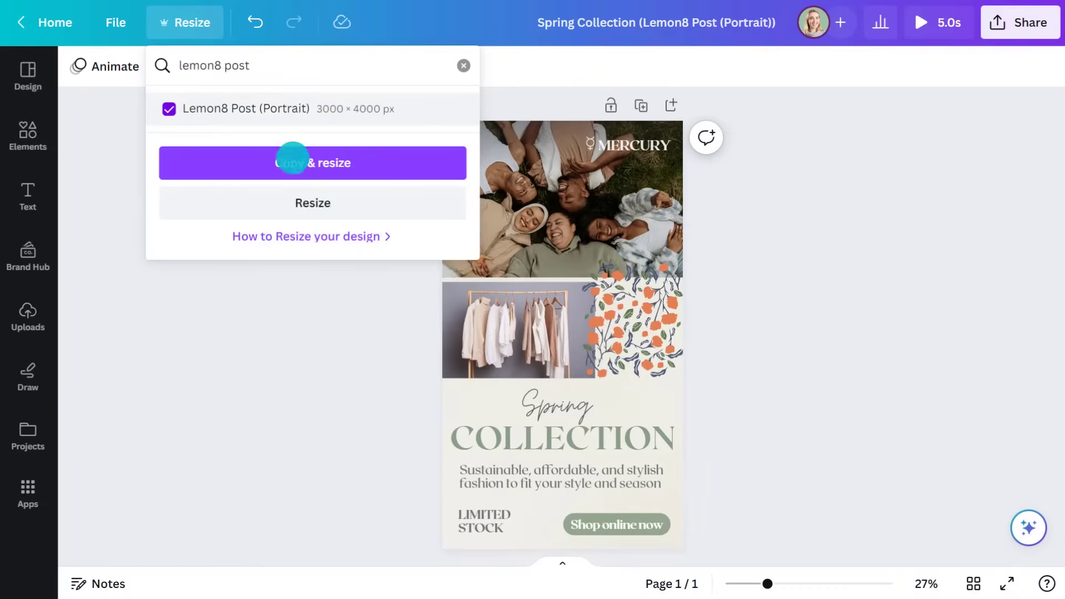
pyautogui.click(305, 163)
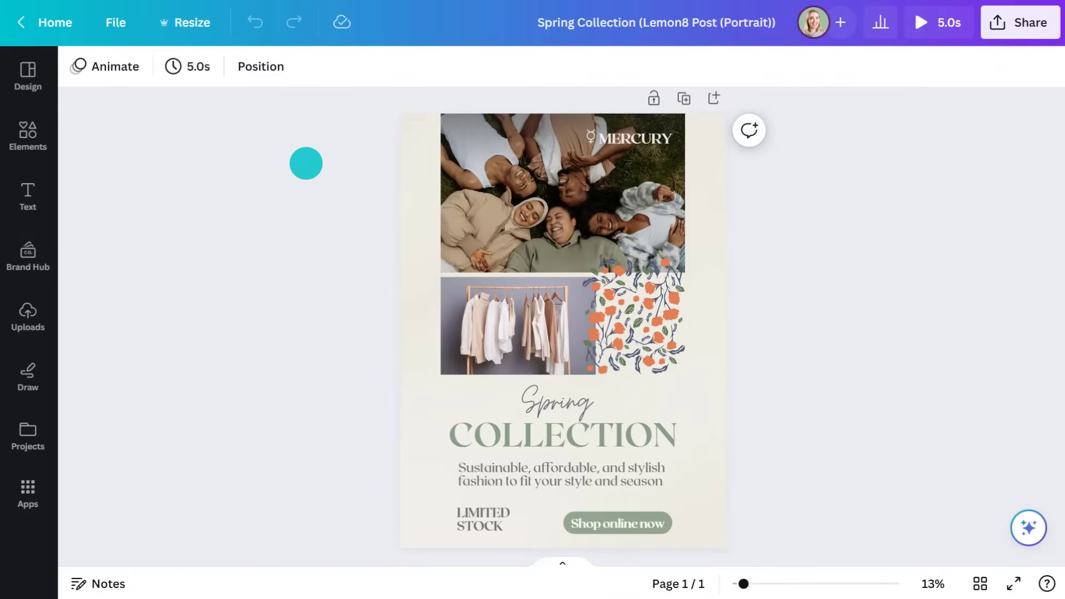
# Widen the top group photo across the page, move and enlarge the clothing-rack photo, then select the flower graphic
pyautogui.click(533, 194)
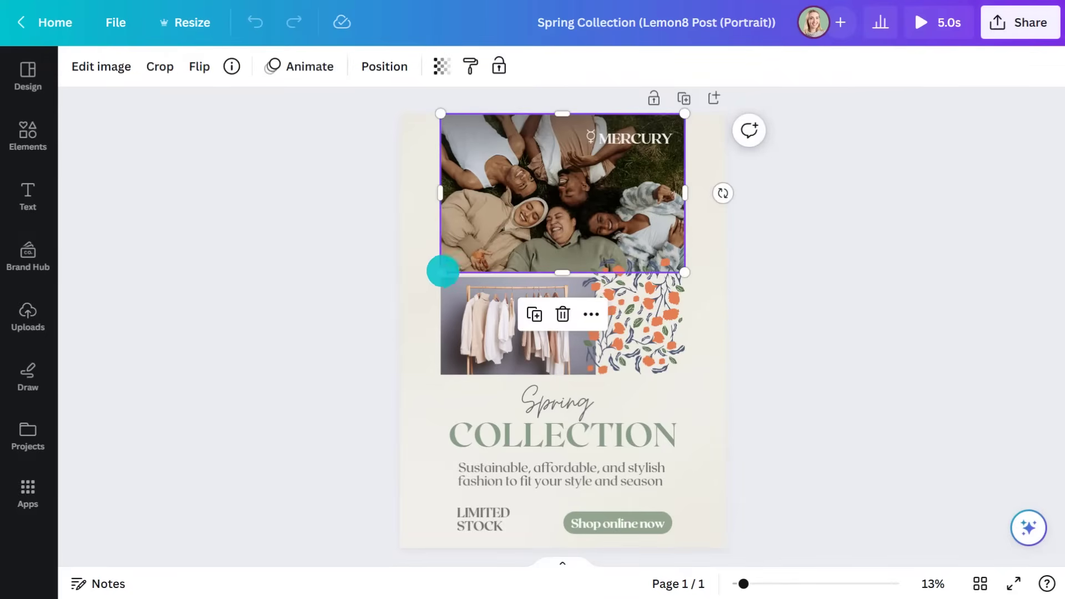
pyautogui.moveTo(442, 272); pyautogui.dragTo(413, 292)
pyautogui.moveTo(685, 291); pyautogui.dragTo(716, 312)
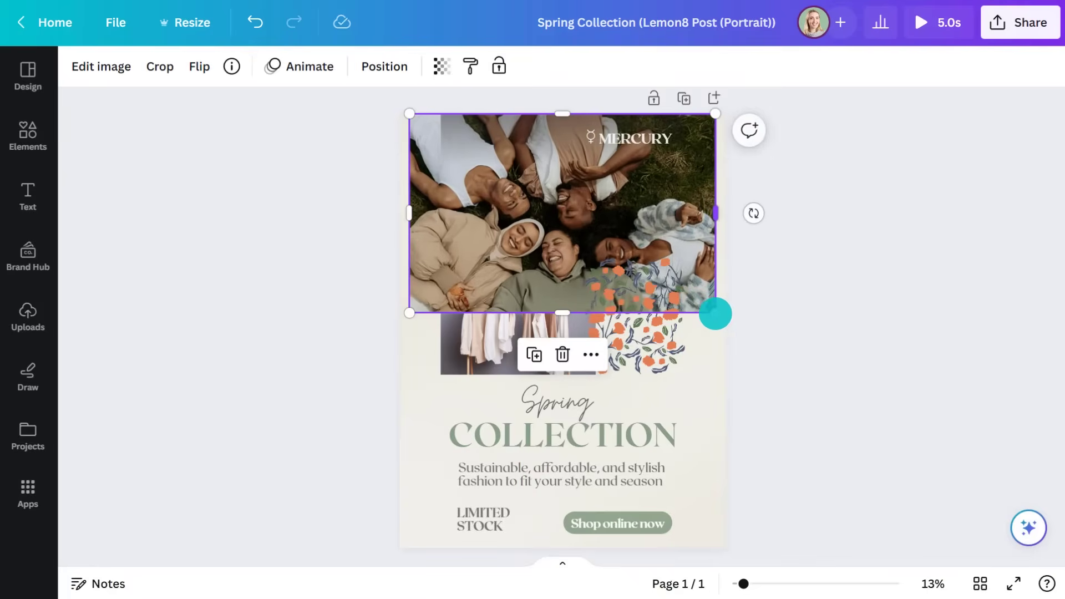
pyautogui.moveTo(483, 340); pyautogui.dragTo(447, 383)
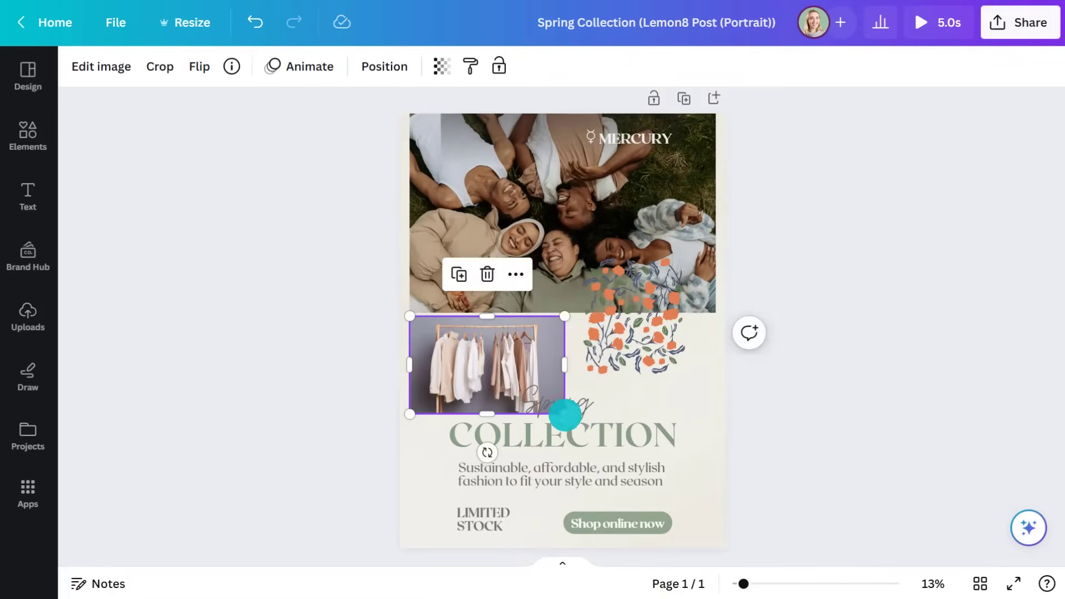
pyautogui.moveTo(565, 412); pyautogui.dragTo(587, 426)
pyautogui.click(633, 328)
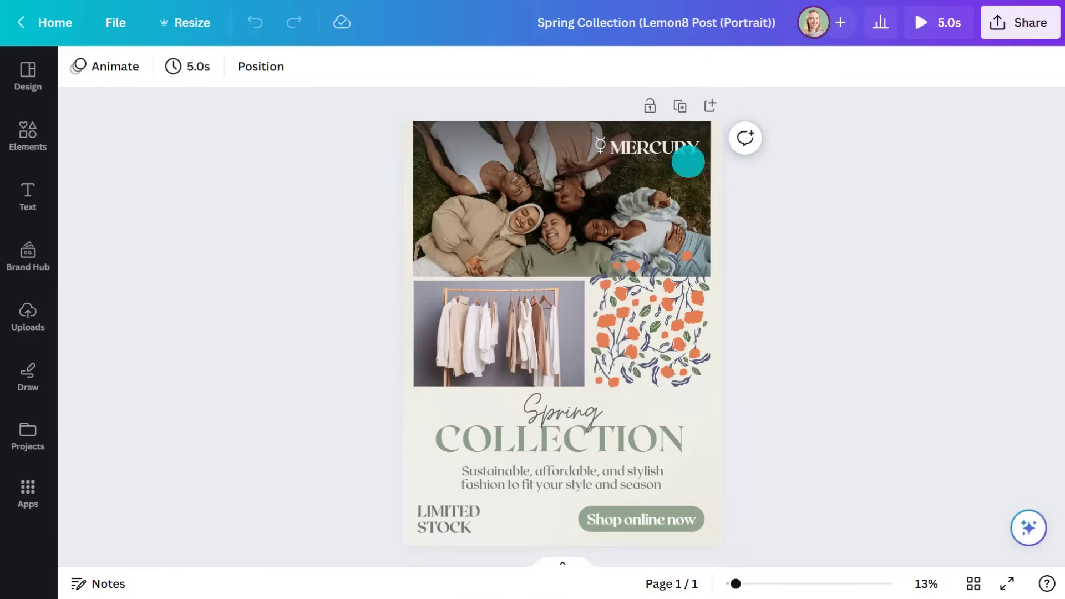
# Add the two collaborators to the design's share list
pyautogui.click(1020, 23)
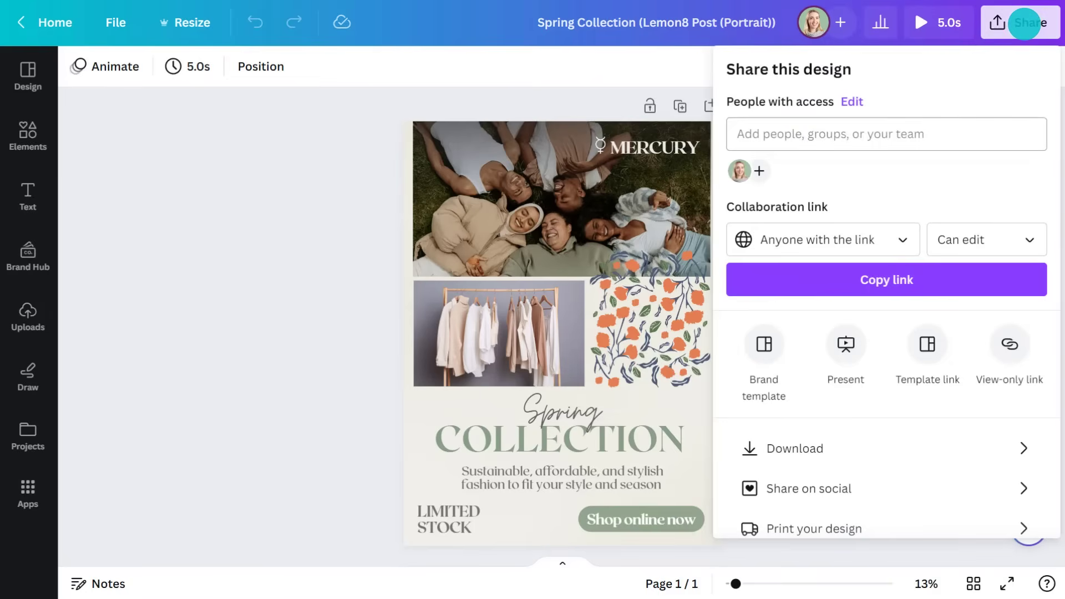
pyautogui.click(915, 133)
pyautogui.write('raffy')
pyautogui.click(842, 151)
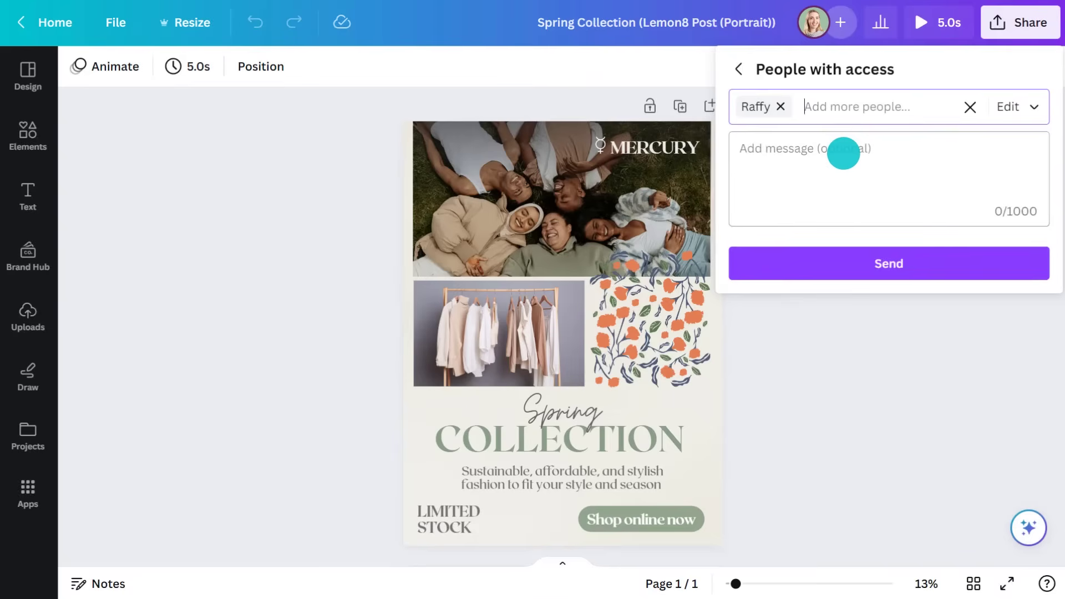
pyautogui.write('johan')
pyautogui.click(843, 153)
# Set their access to Can comment and send the invitation
pyautogui.click(1016, 106)
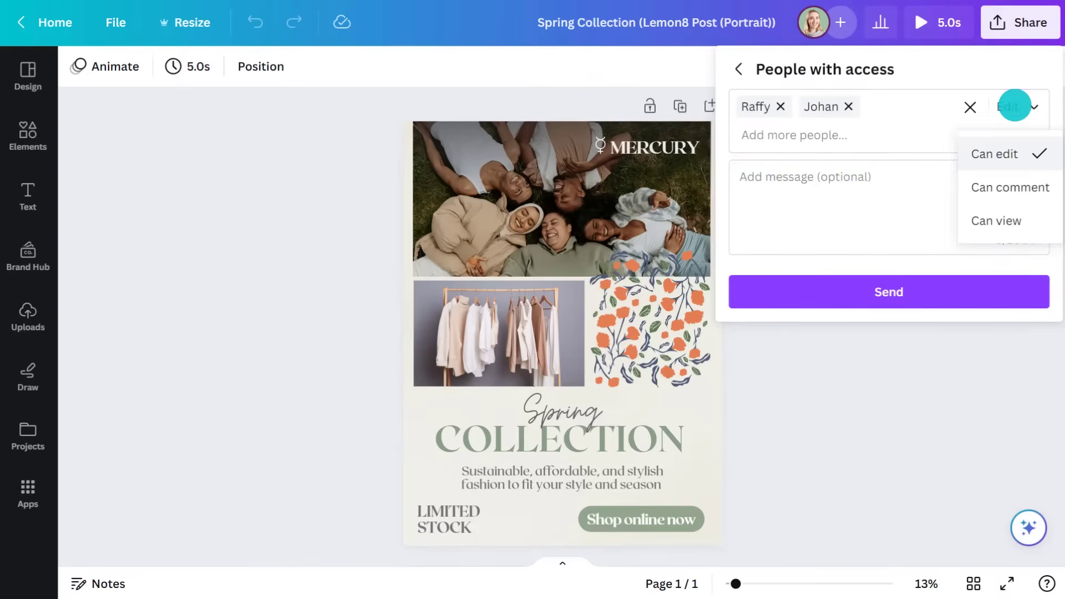
pyautogui.click(1010, 187)
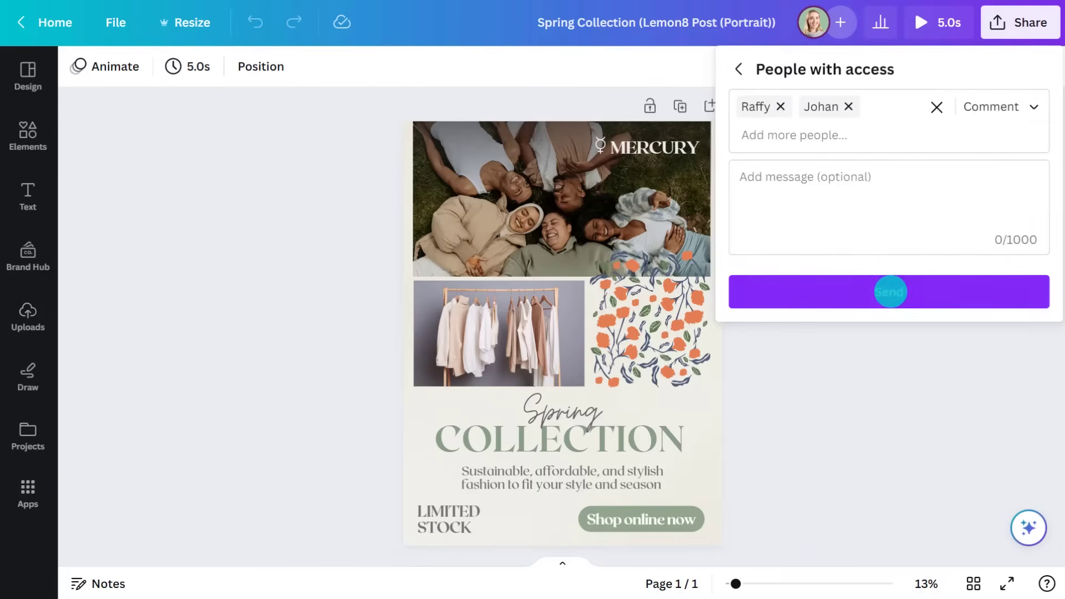
pyautogui.click(890, 292)
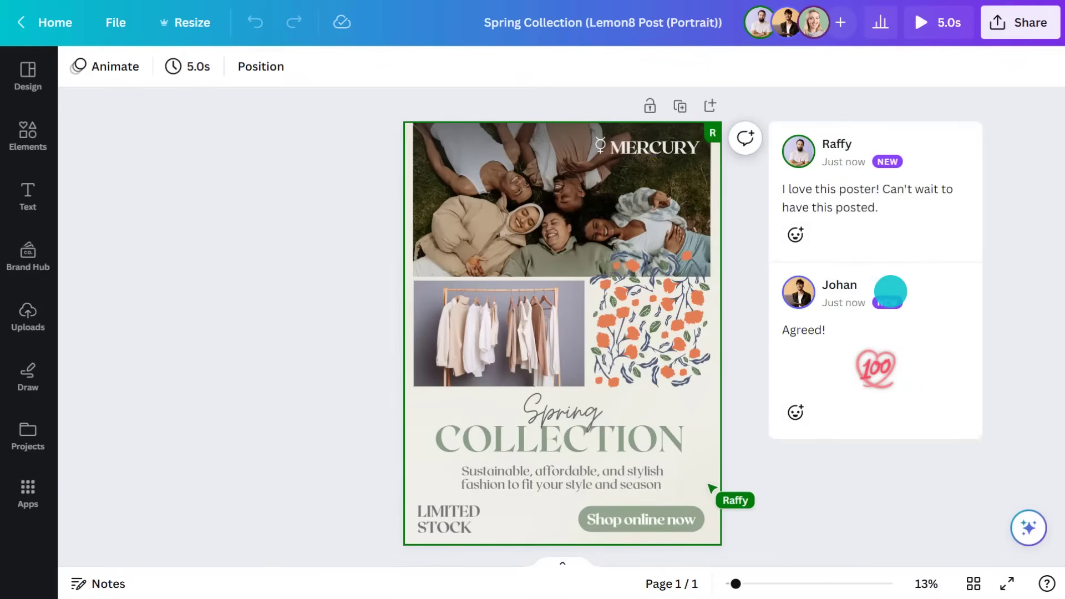
# React with a heart to both collaborators' comments
pyautogui.click(795, 233)
pyautogui.click(830, 195)
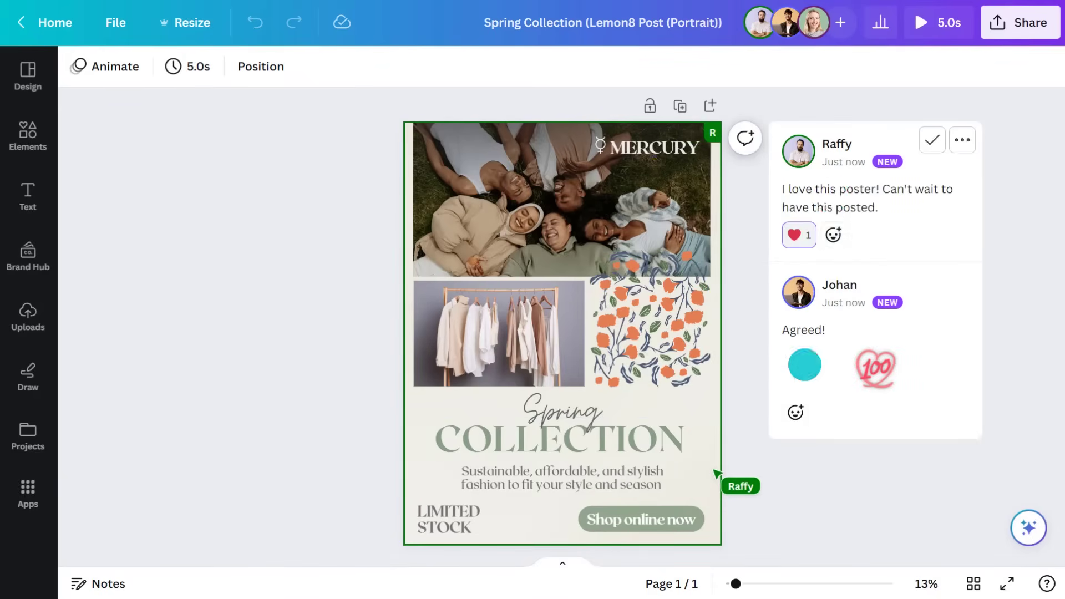
pyautogui.click(795, 413)
pyautogui.click(800, 373)
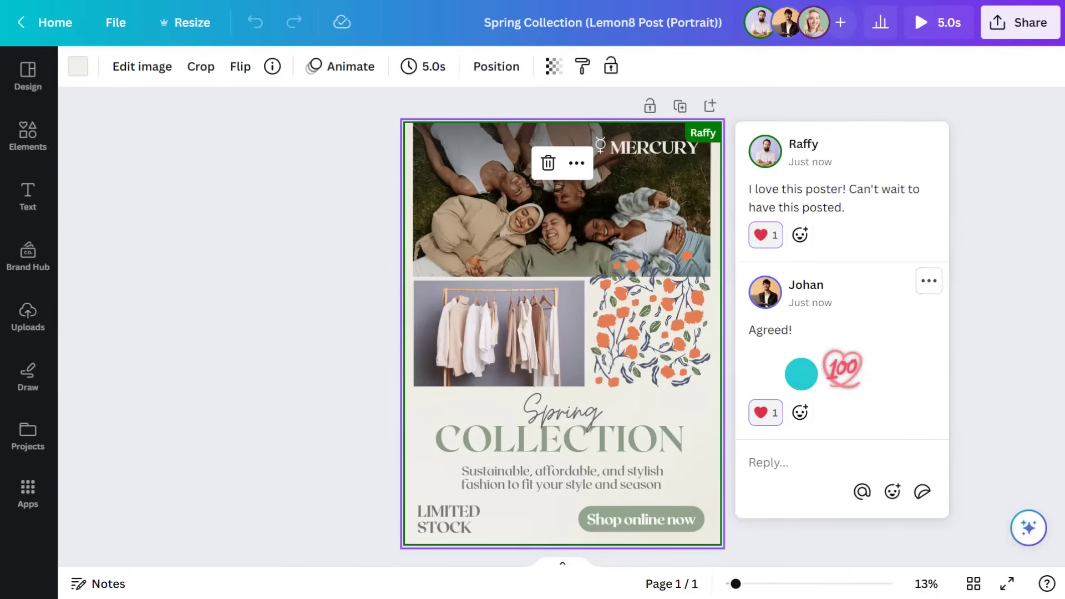
# Reply in the thread, tagging the second collaborator, asking them to schedule this for posting
pyautogui.click(820, 458)
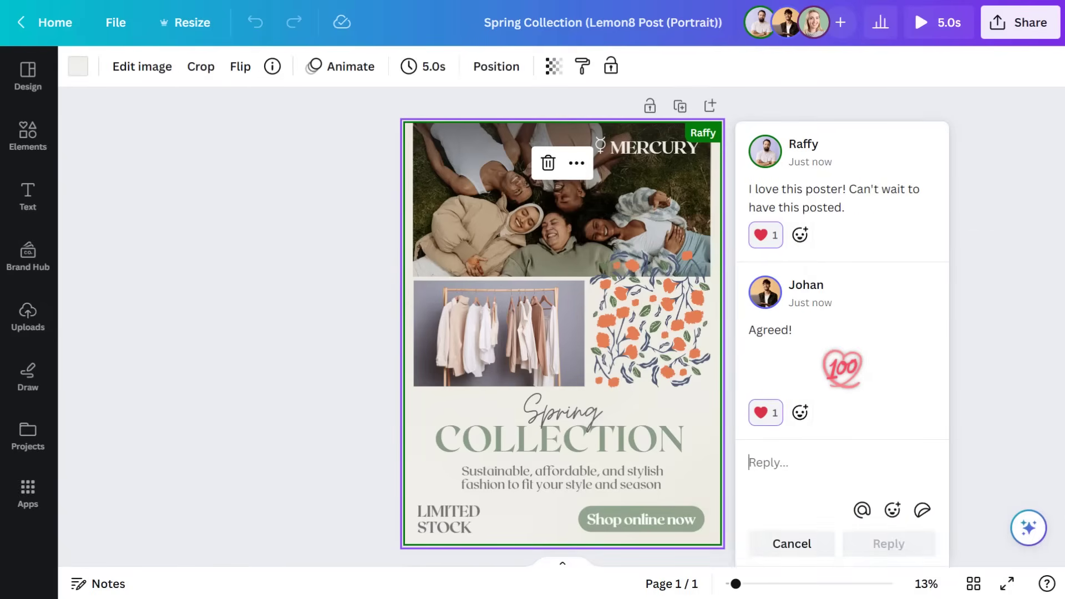
pyautogui.write('@johcan you please schedule this for posting?')
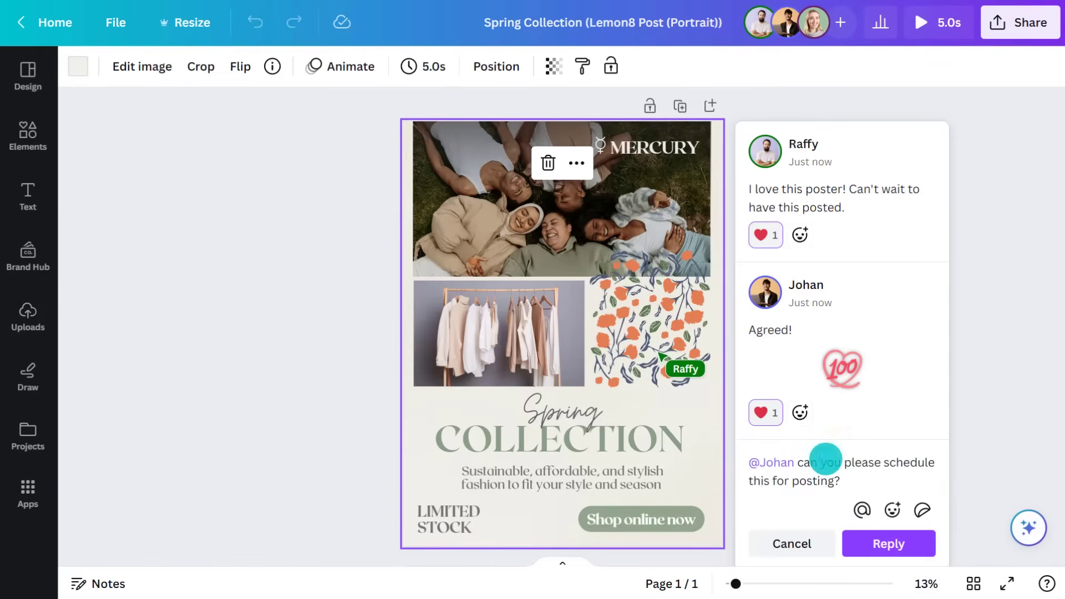
pyautogui.click(886, 544)
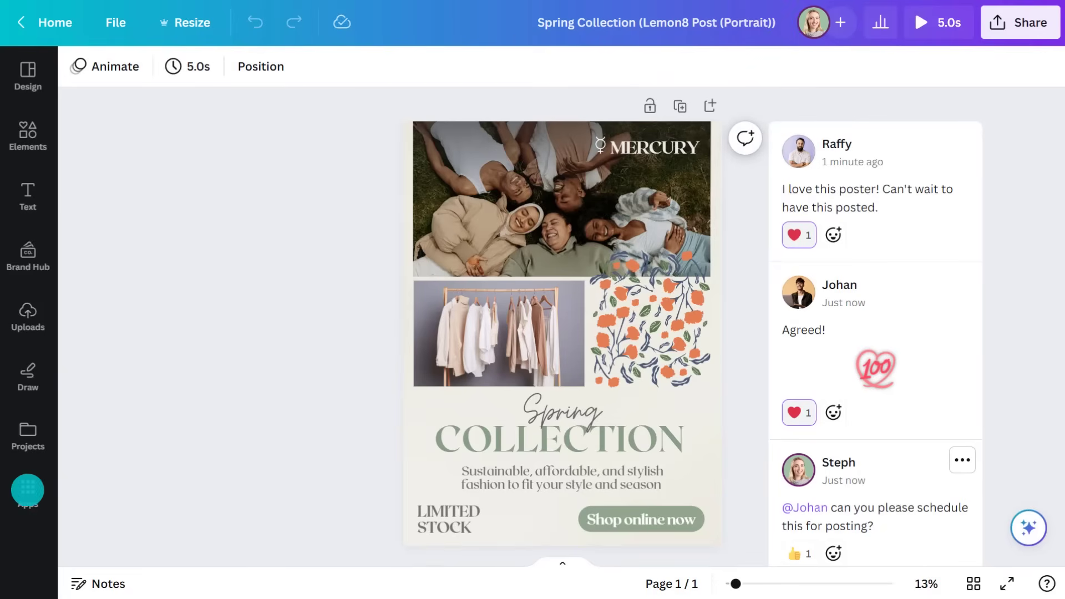
pyautogui.click(27, 490)
# Translate the post into Spanish as a second page reading 'Primavera COLECCIÓN' and 'Compre en línea ahora'
pyautogui.scroll(-5, 172, 363)
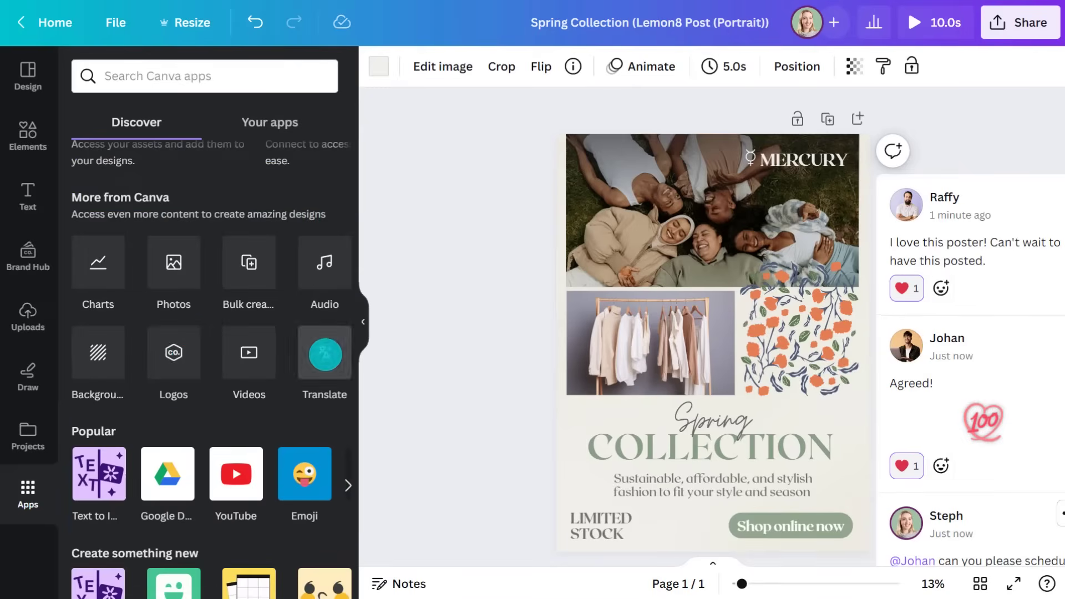
pyautogui.click(324, 352)
pyautogui.click(229, 238)
pyautogui.write('spanish')
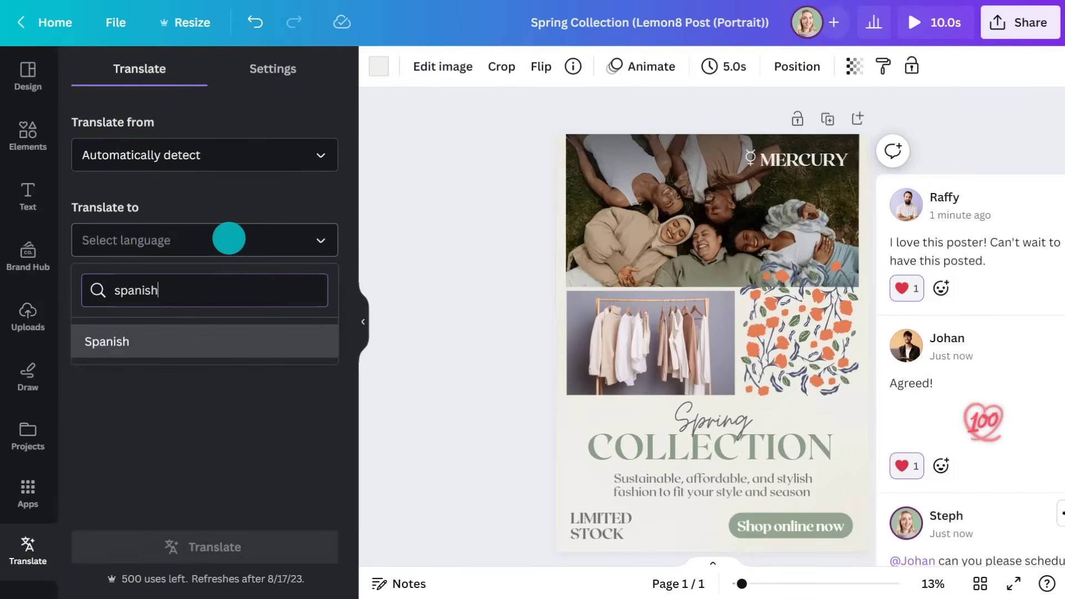
pyautogui.click(185, 342)
pyautogui.click(203, 547)
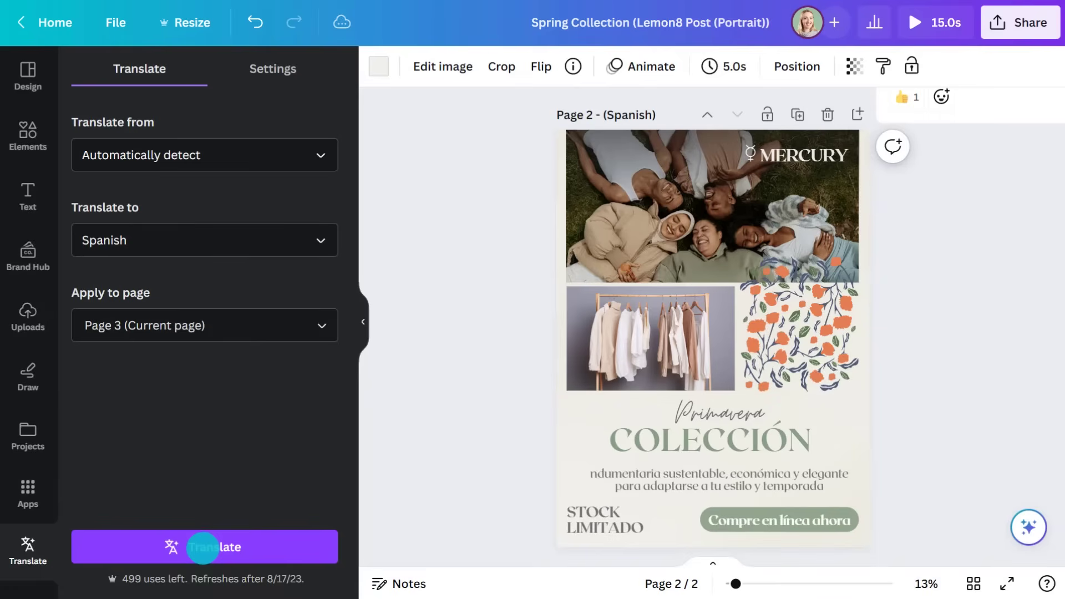
pyautogui.click(362, 320)
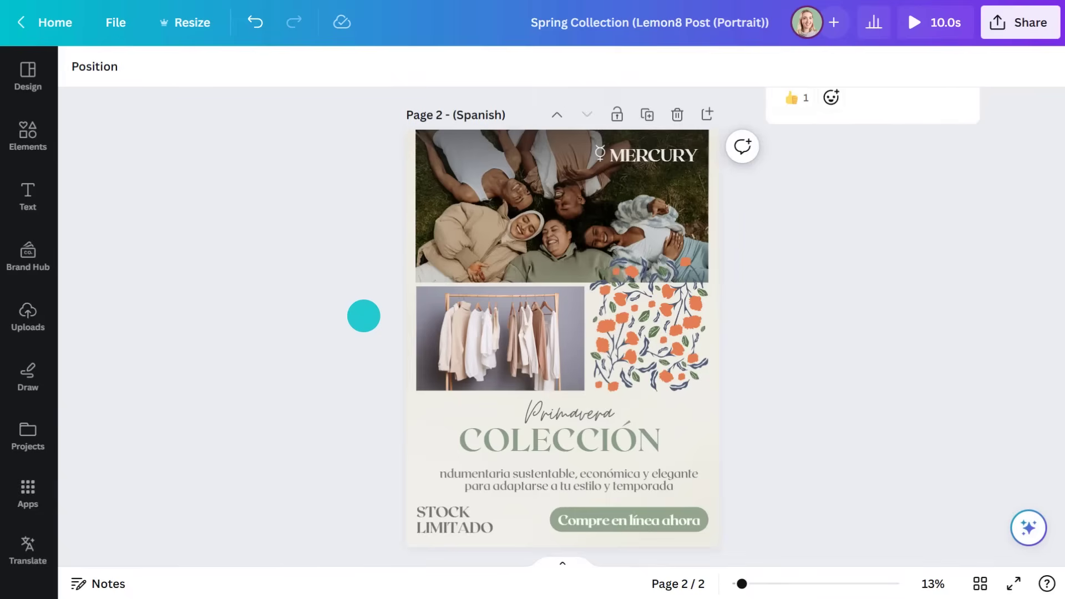
pyautogui.click(1024, 27)
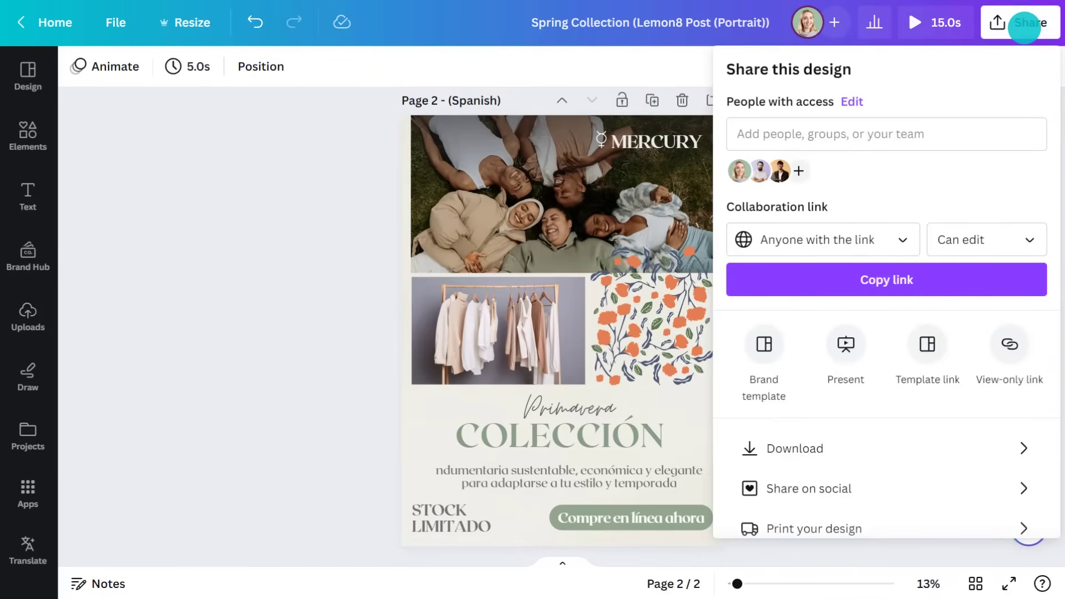
# Copy the design's template link and preview its Use template page
pyautogui.click(927, 344)
pyautogui.click(1020, 182)
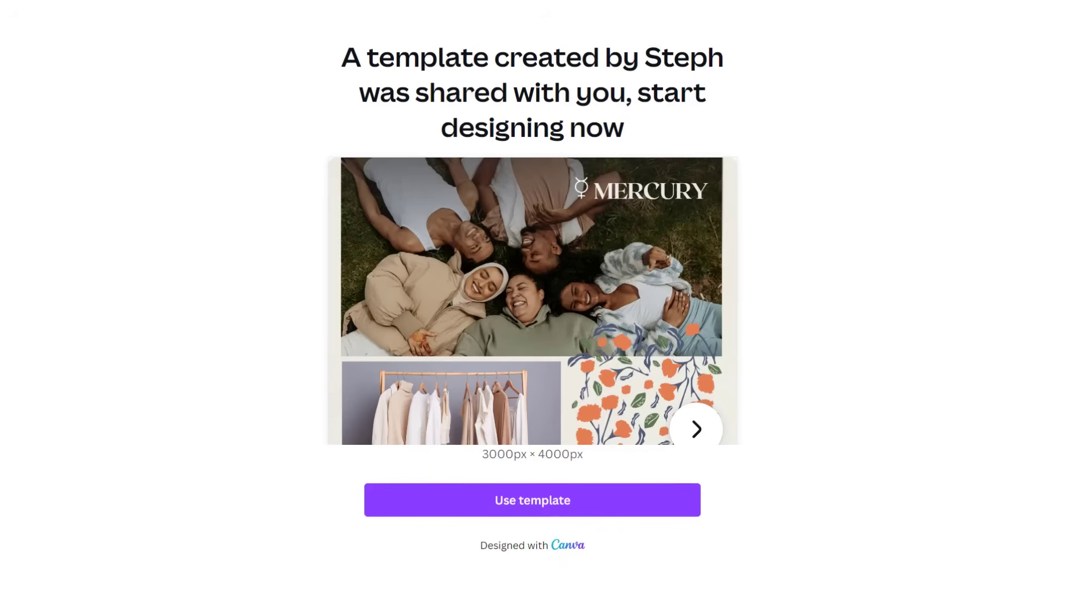
pyautogui.click(532, 502)
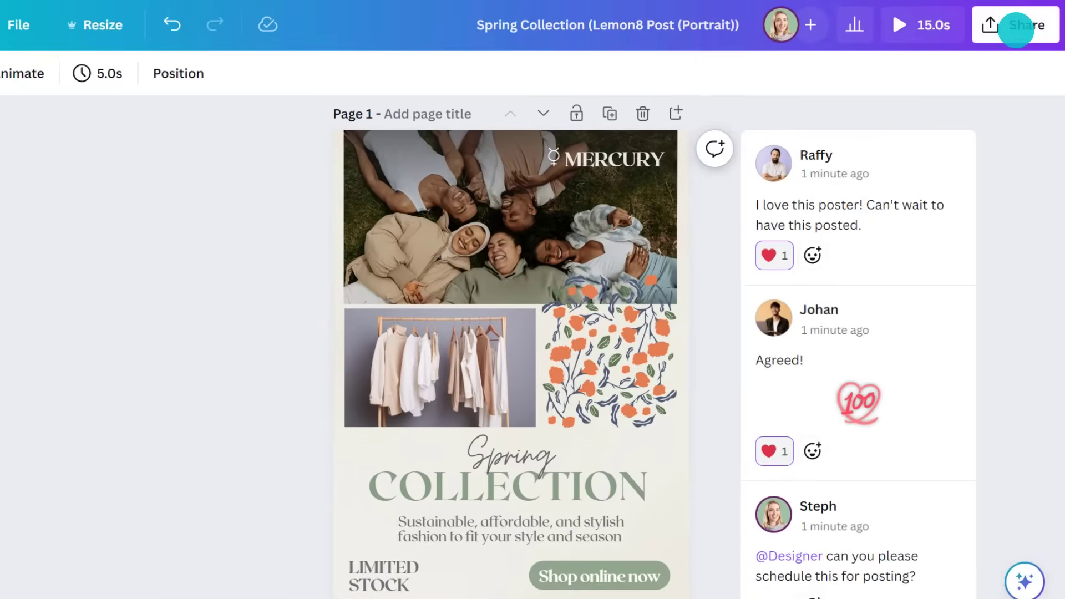
# Set the download file type to PNG at 3,000 × 4,000 px for all 3 pages
pyautogui.click(1024, 22)
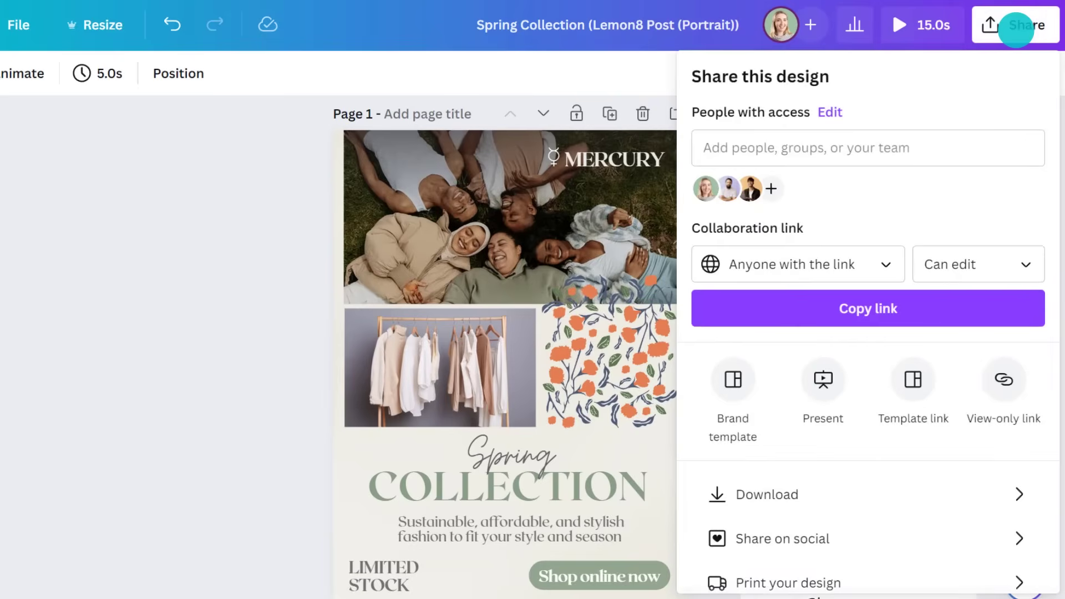
pyautogui.click(824, 541)
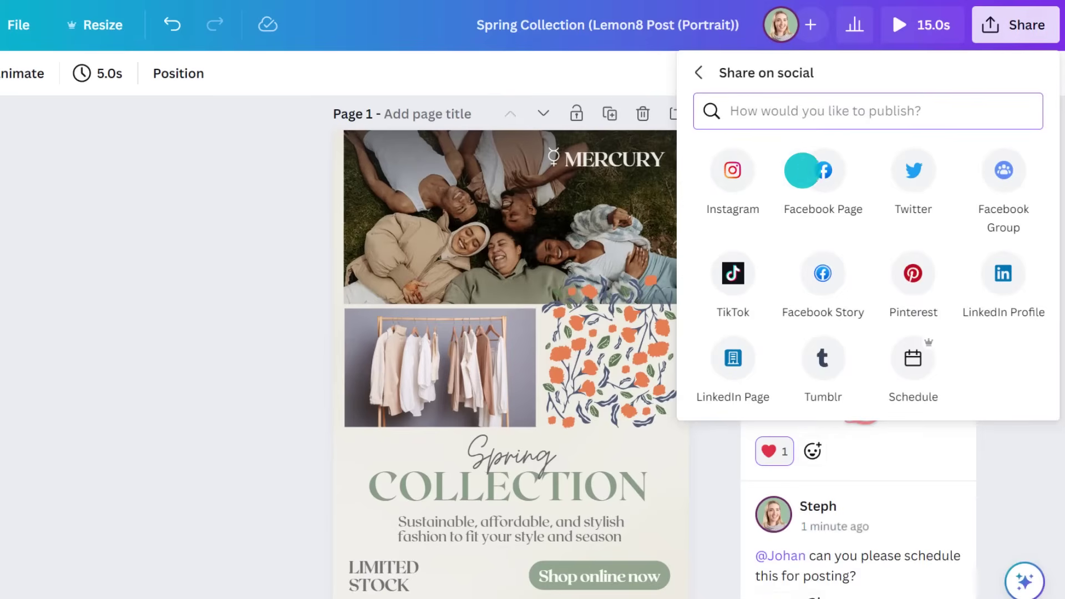
pyautogui.click(698, 72)
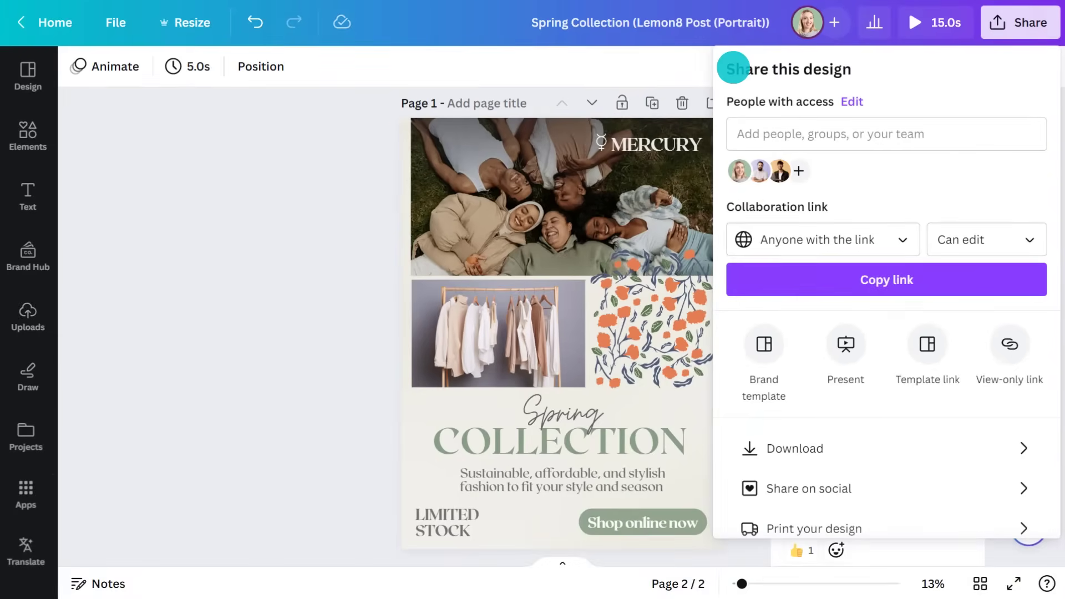
pyautogui.click(798, 449)
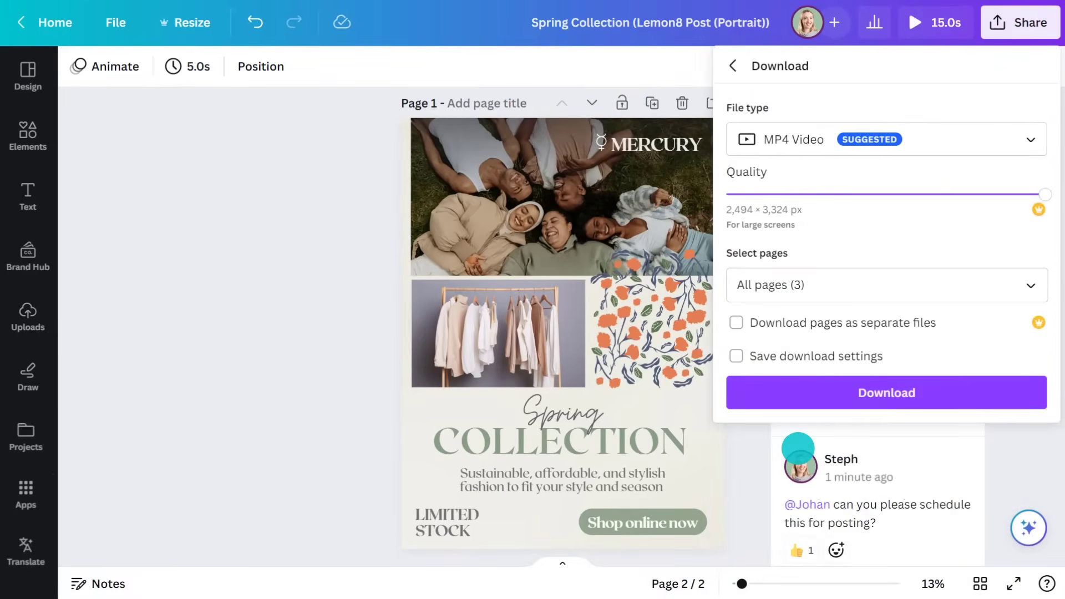
pyautogui.click(851, 141)
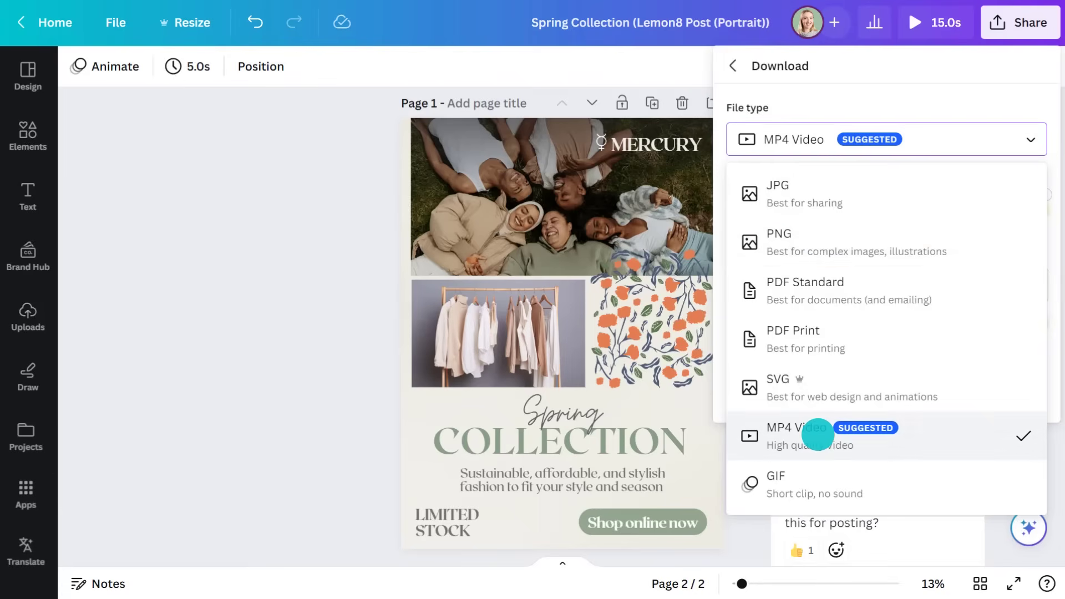
pyautogui.click(809, 247)
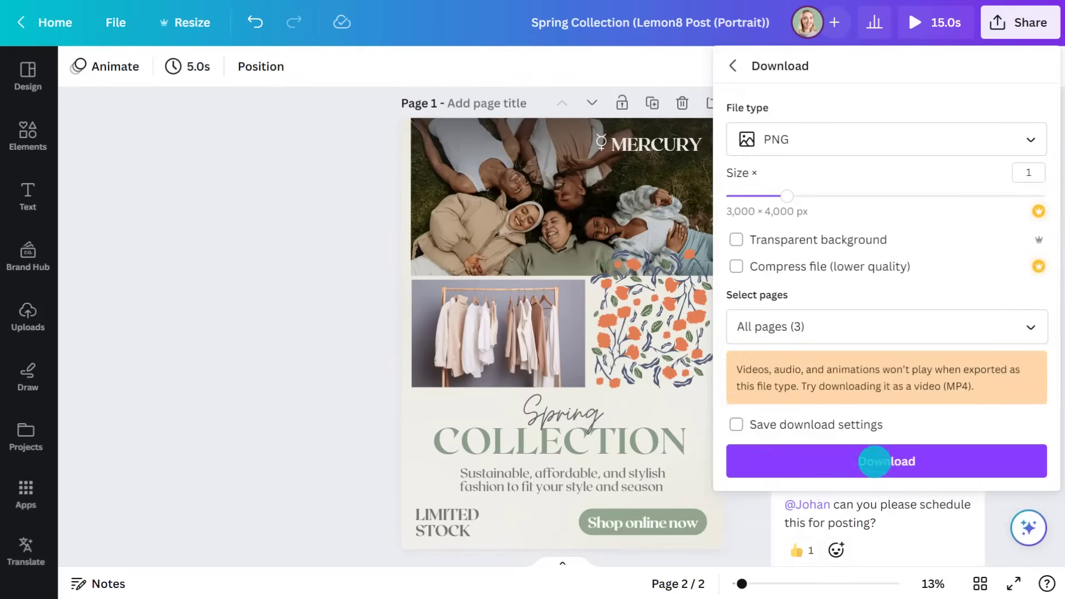